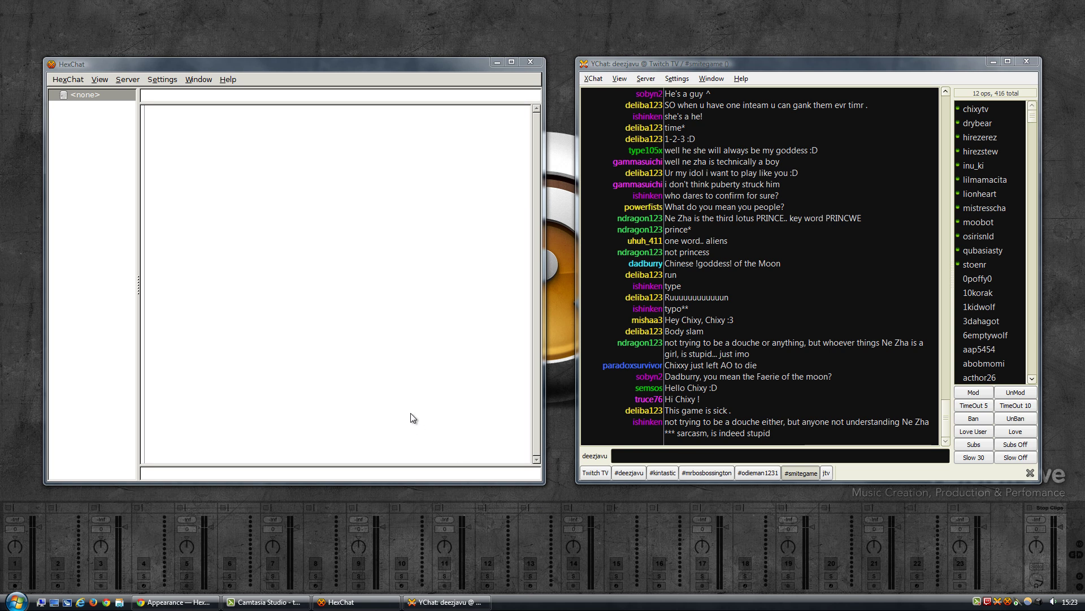
Switch back and forth between the HexChat and YChat windows.
left_click(391, 317)
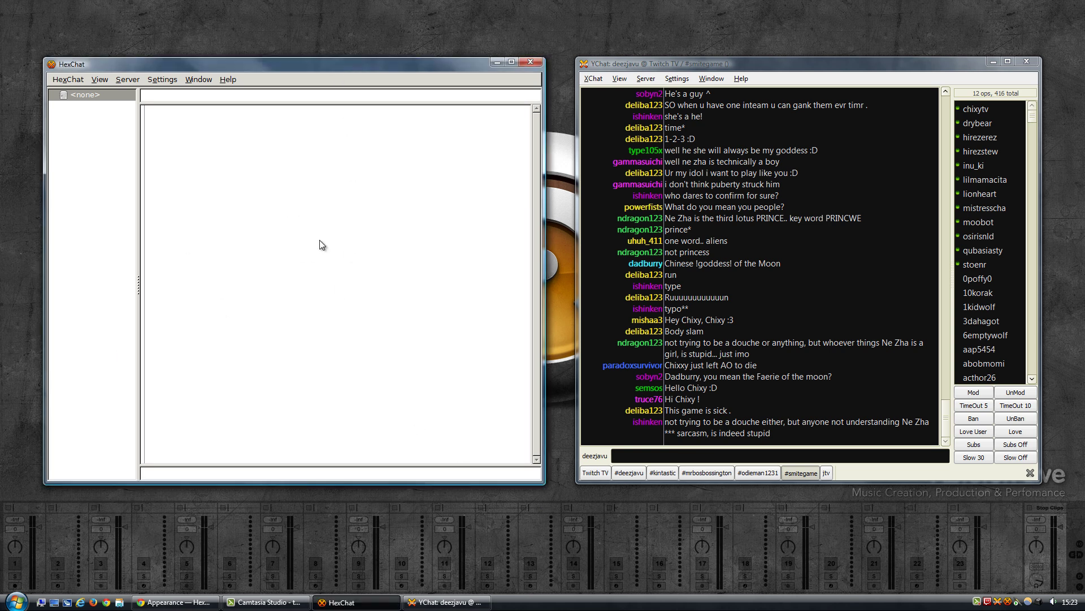
left_click(718, 63)
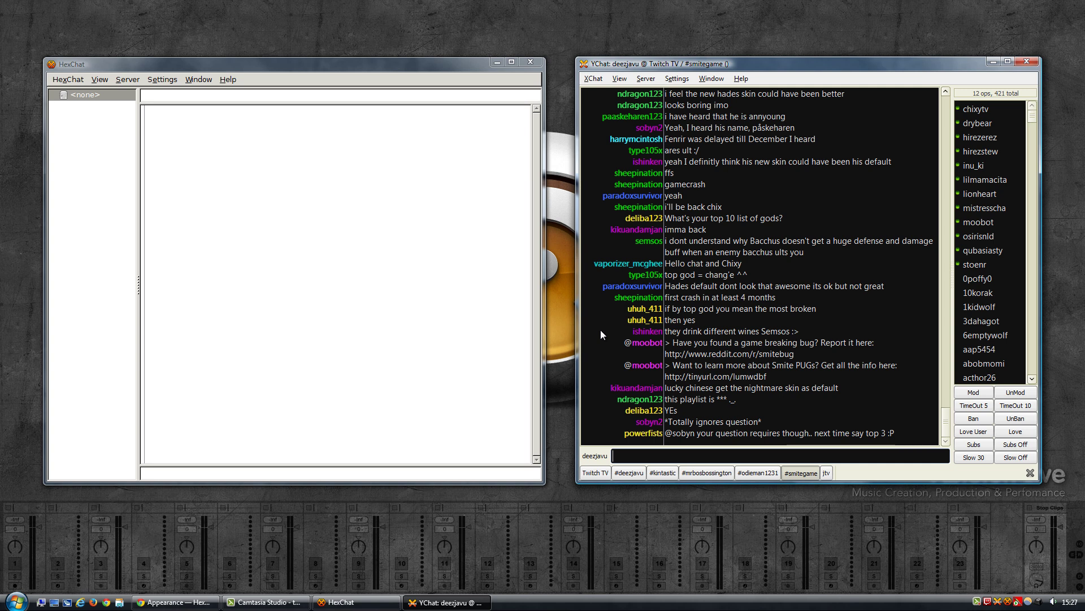
left_click(353, 337)
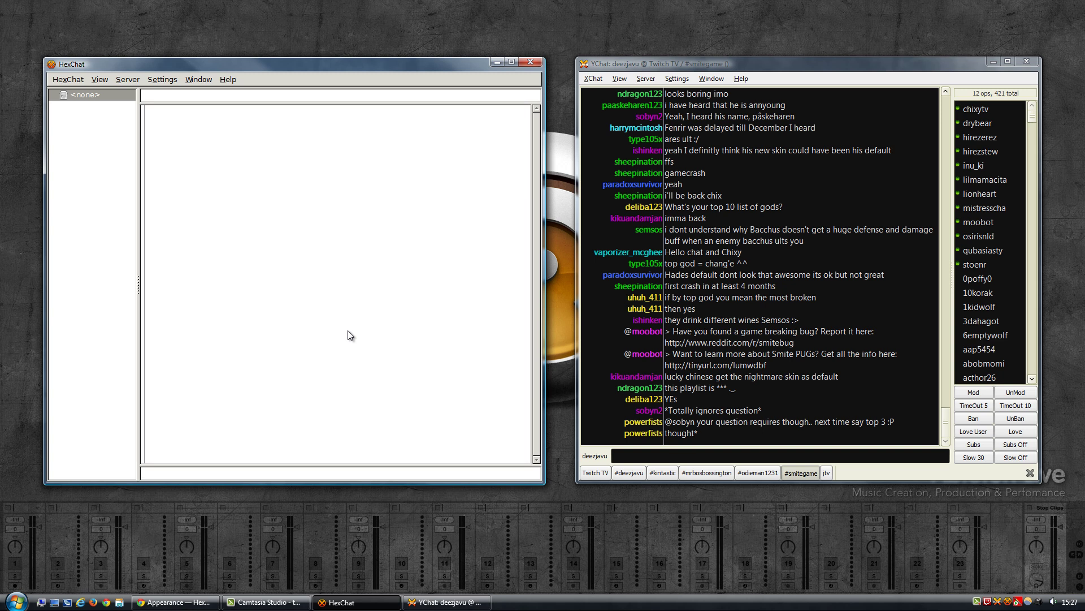
left_click(606, 308)
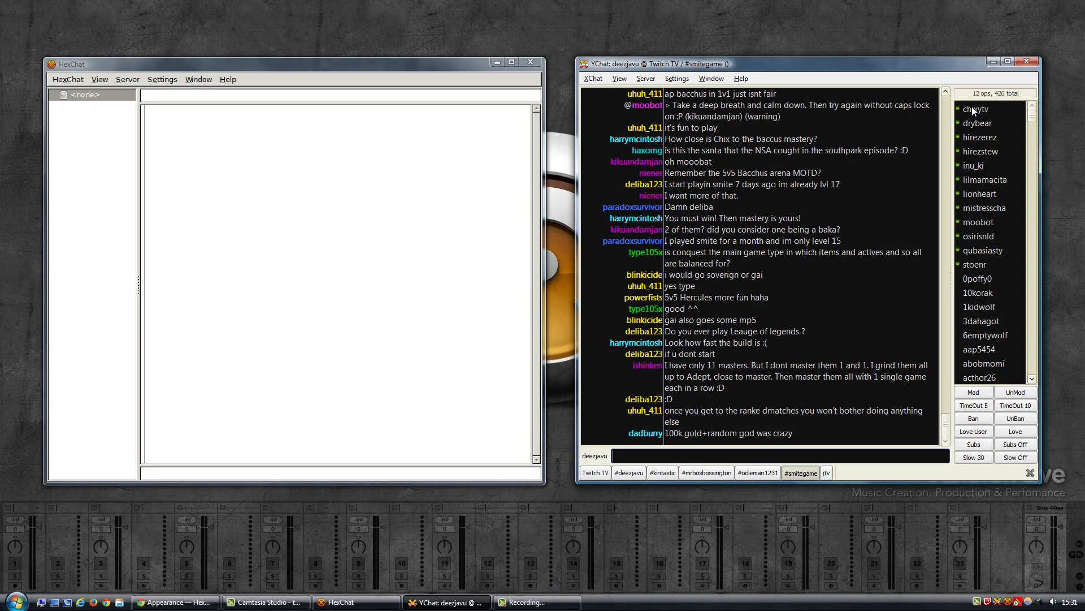
left_click(972, 108)
right_click(972, 106)
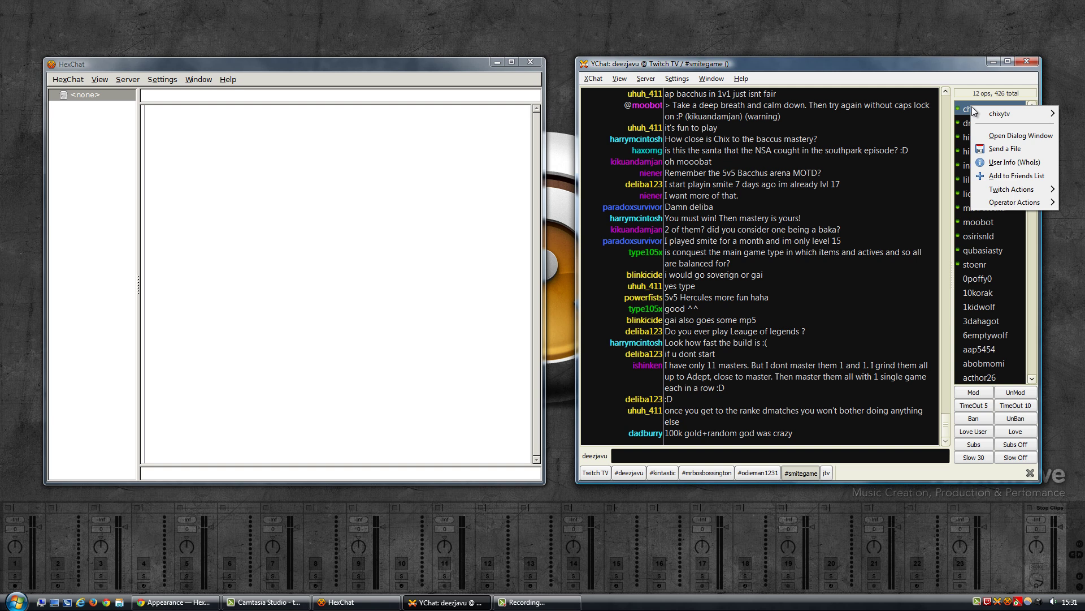
mouse_move(995, 189)
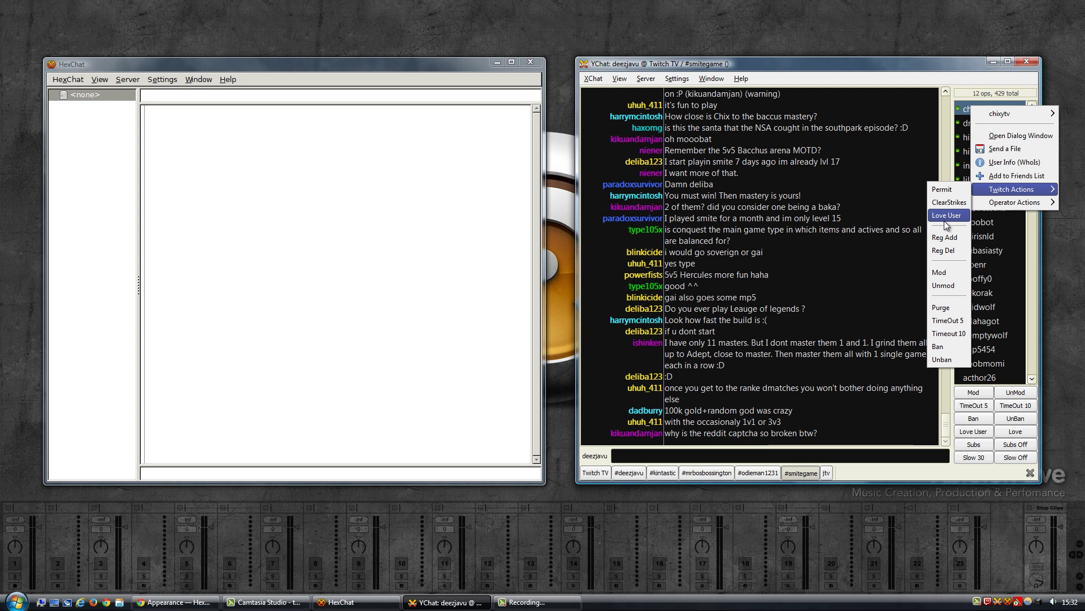
left_click(622, 218)
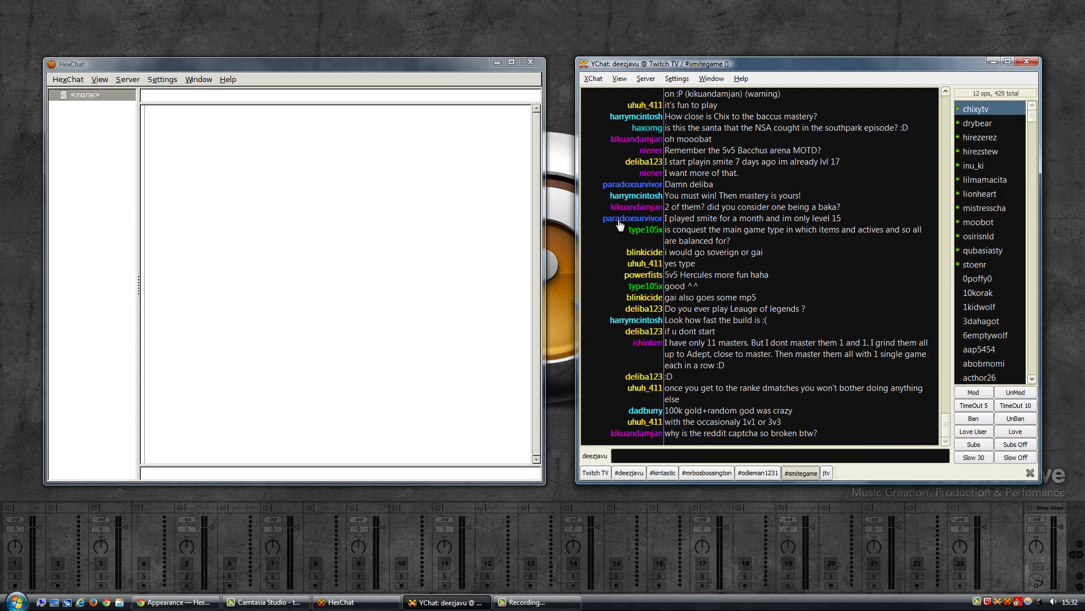
right_click(615, 218)
mouse_move(665, 300)
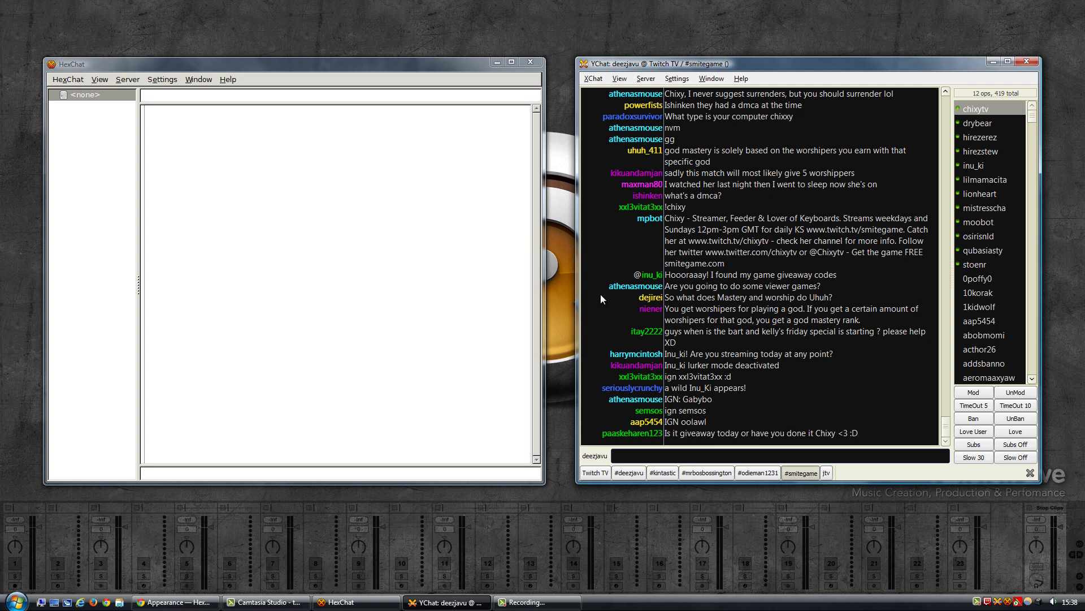
left_click(440, 313)
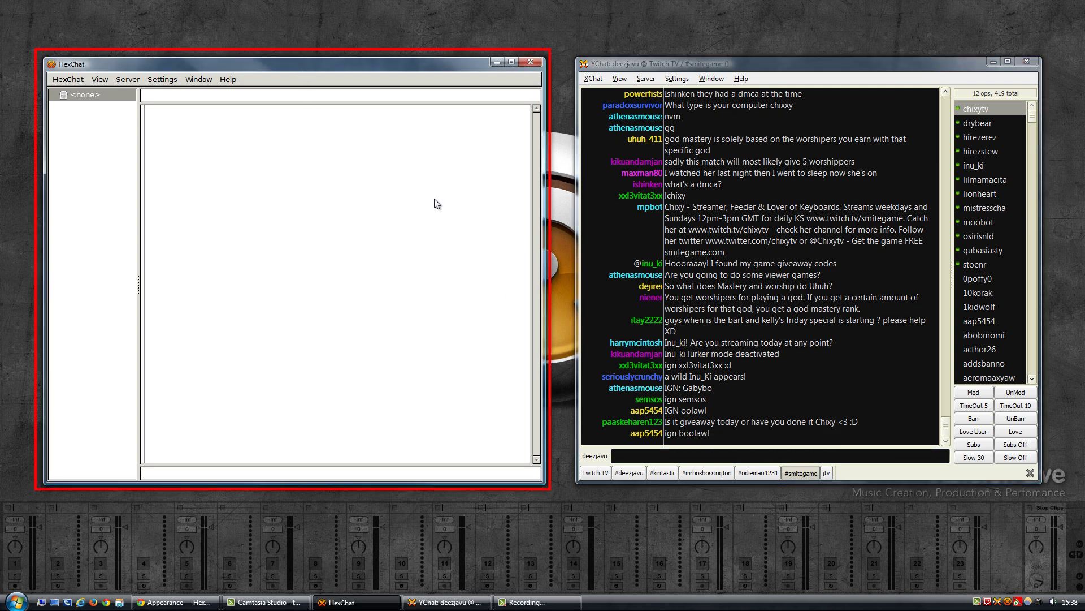
left_click(662, 109)
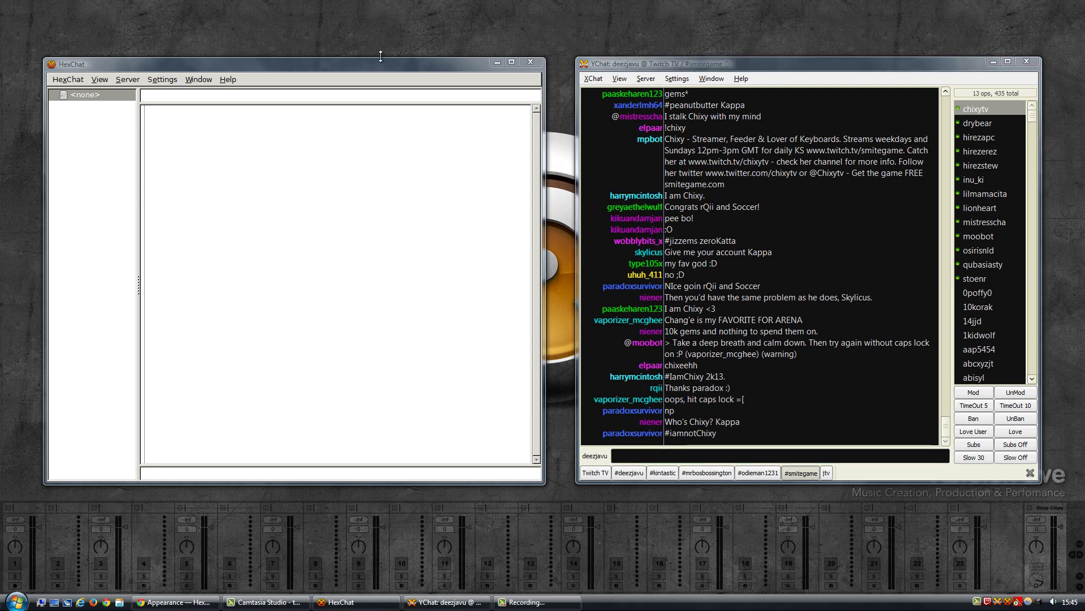
Open HexChat's Network List, centre it, and connect to Twitch DeezjaBot.
left_click(374, 70)
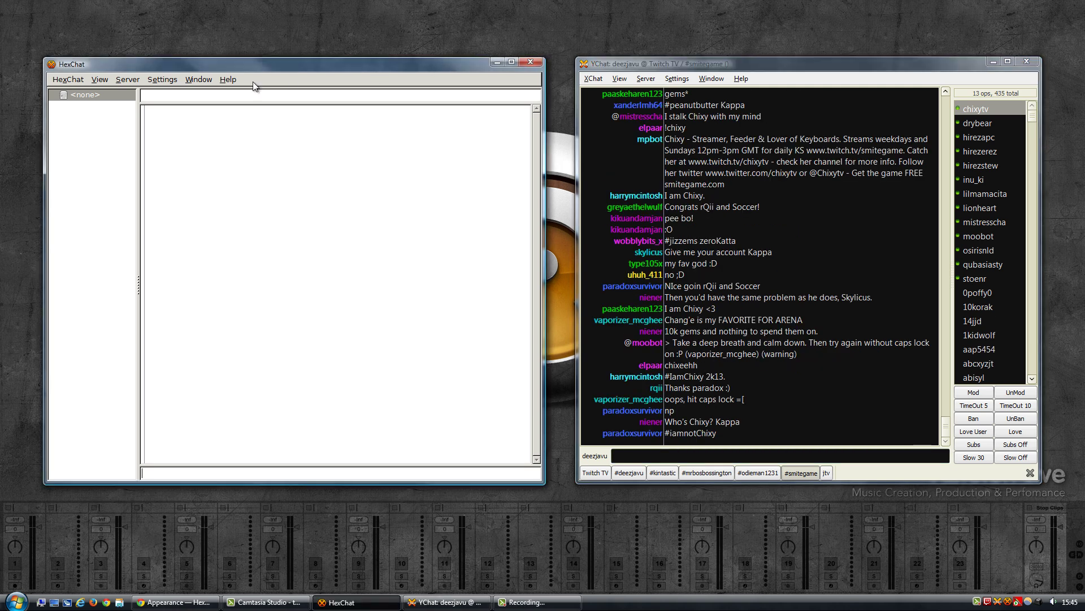
left_click(70, 82)
left_click(72, 97)
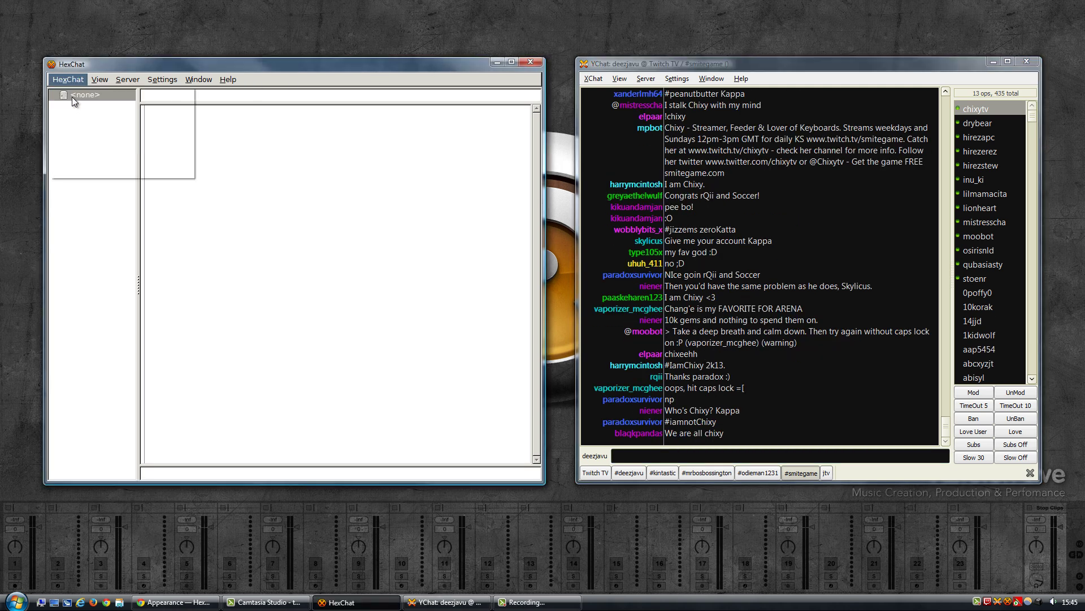
left_click_drag(137, 12, 365, 138)
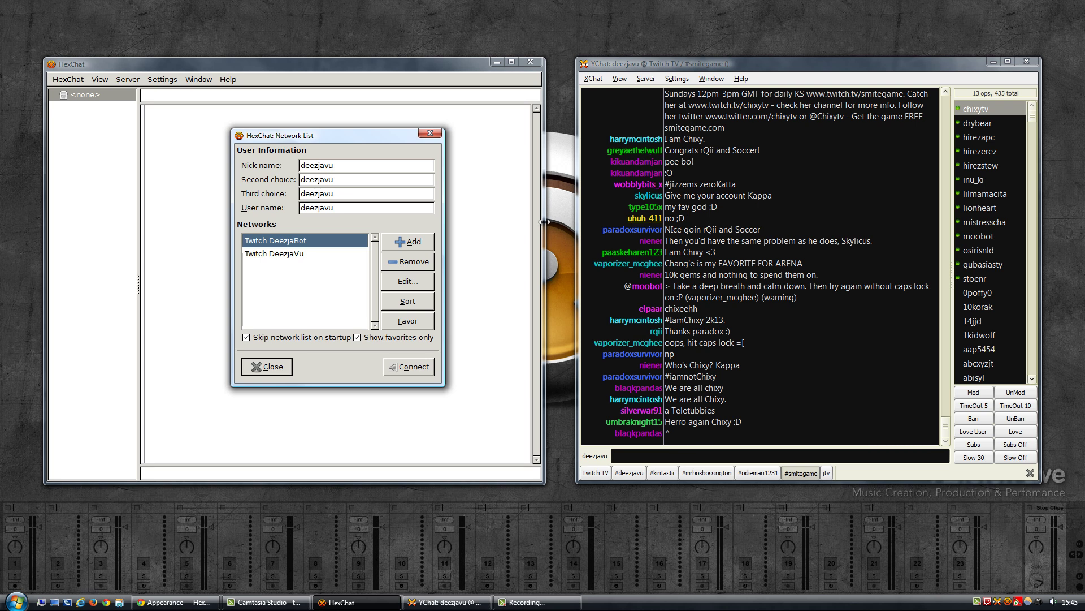
left_click(402, 366)
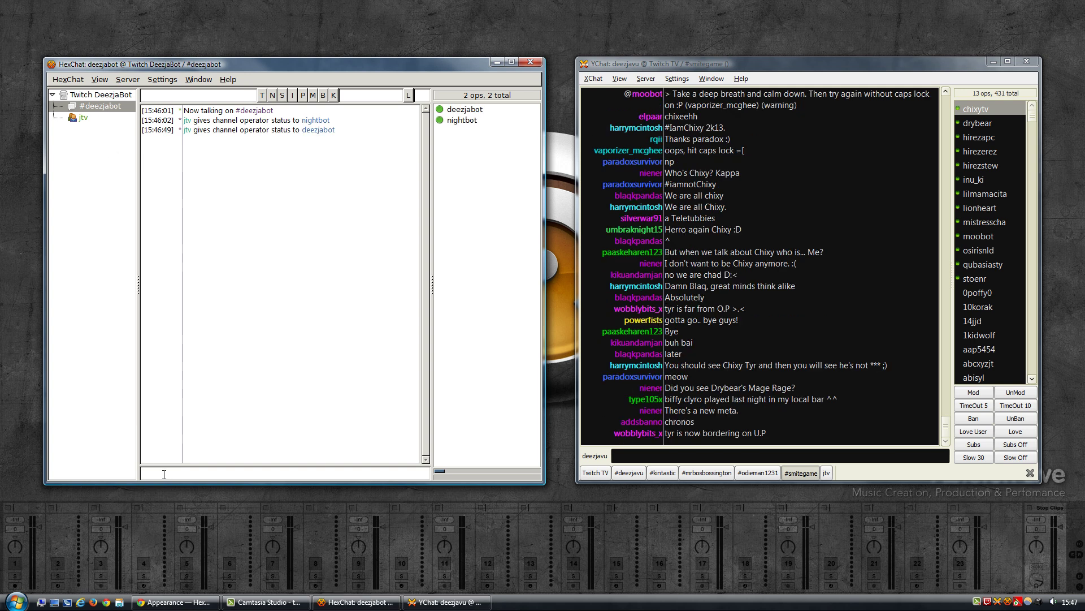
Join #deezjavu with /join #deezjavu, then return focus to YChat.
type("/join #")
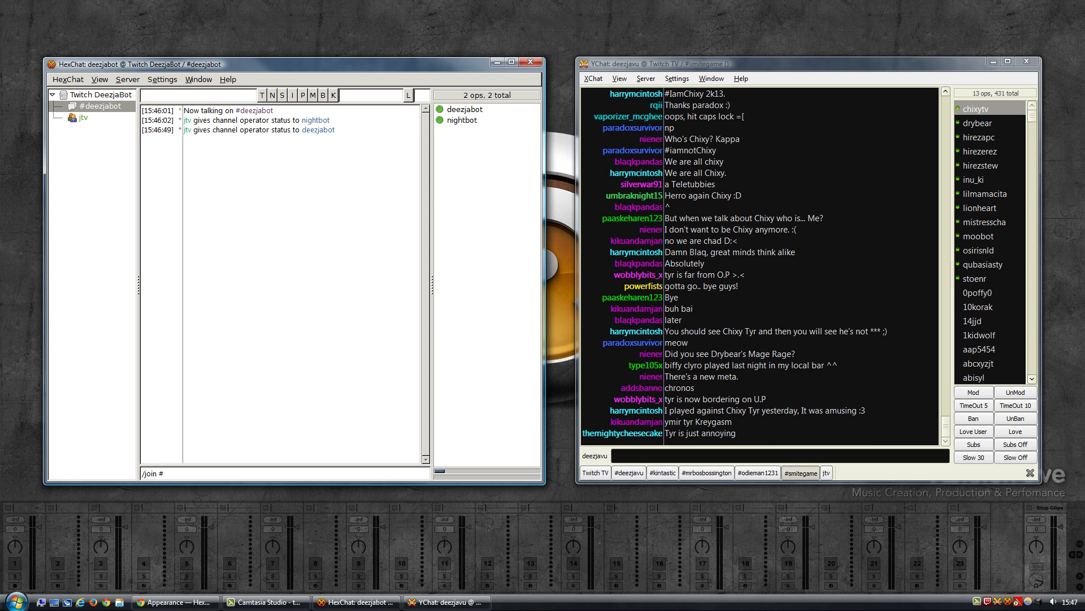
type("deezjavu")
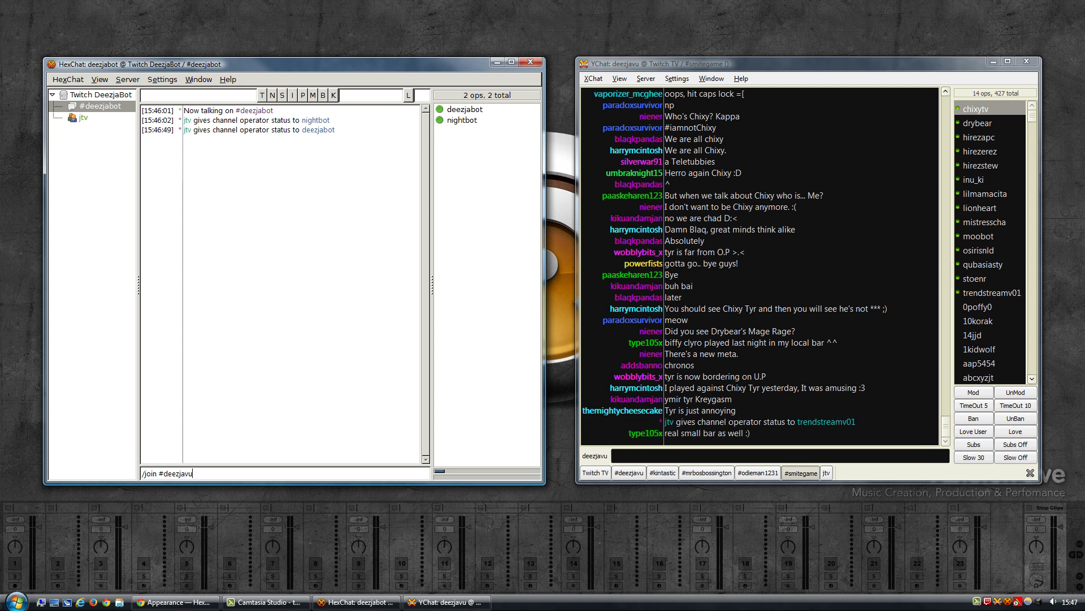
key("Return")
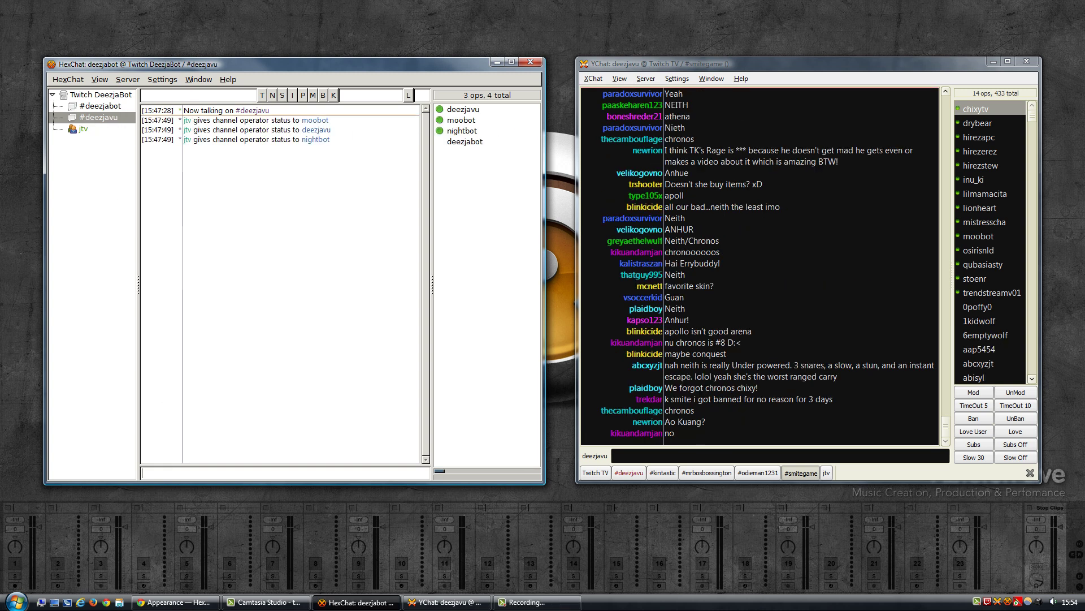
key("alt+Tab")
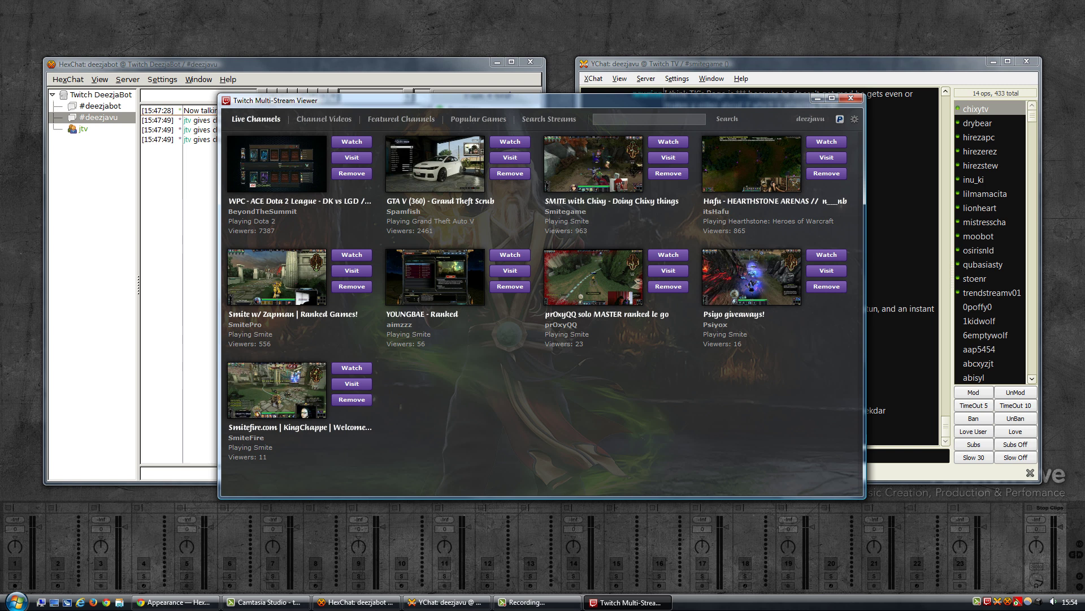
Start the Smitegame stream, then close its player and the Multi-Stream Viewer.
left_click(668, 142)
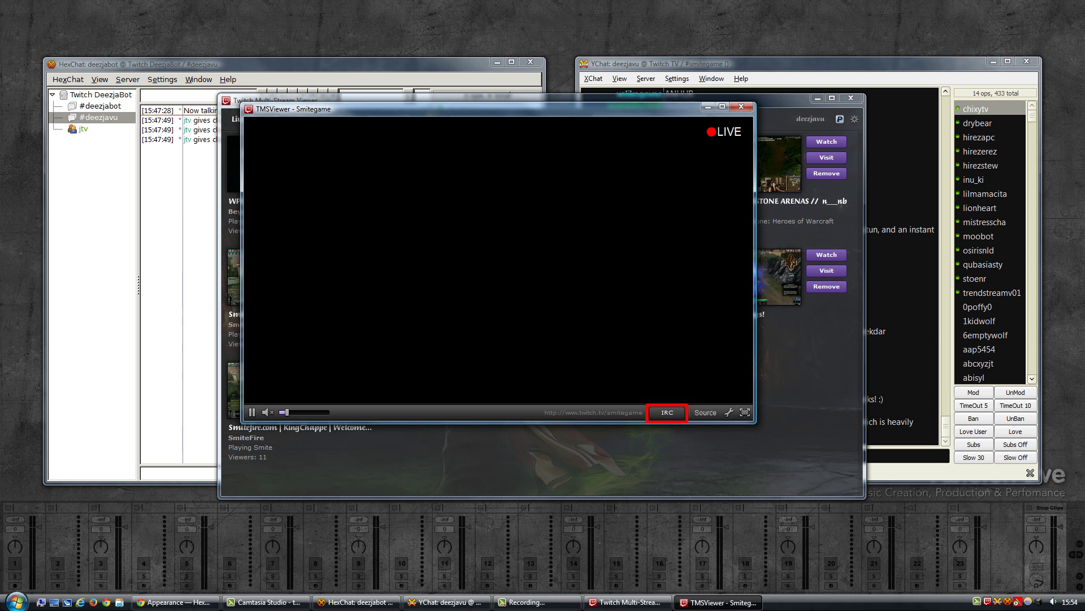
left_click(741, 106)
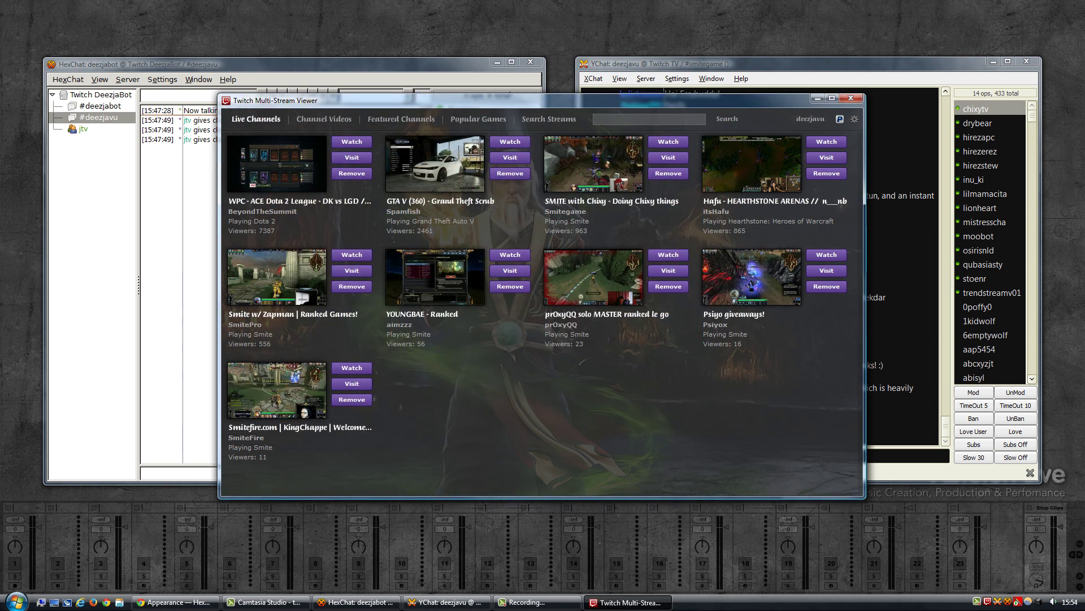
left_click(851, 98)
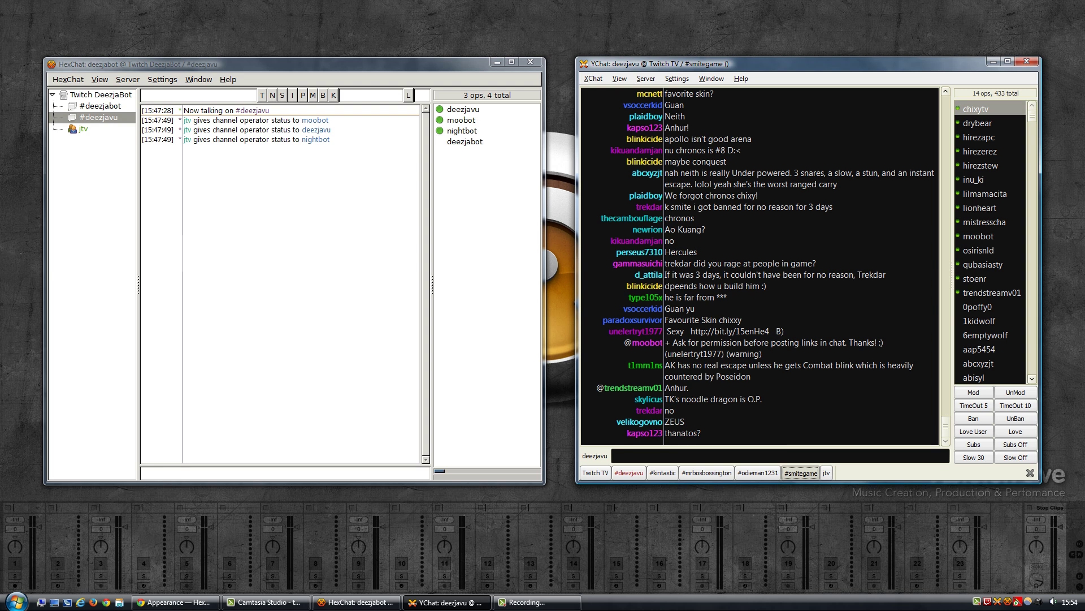
Paste /join #smitegame into HexChat's input box and run it.
type("/join #smitegame")
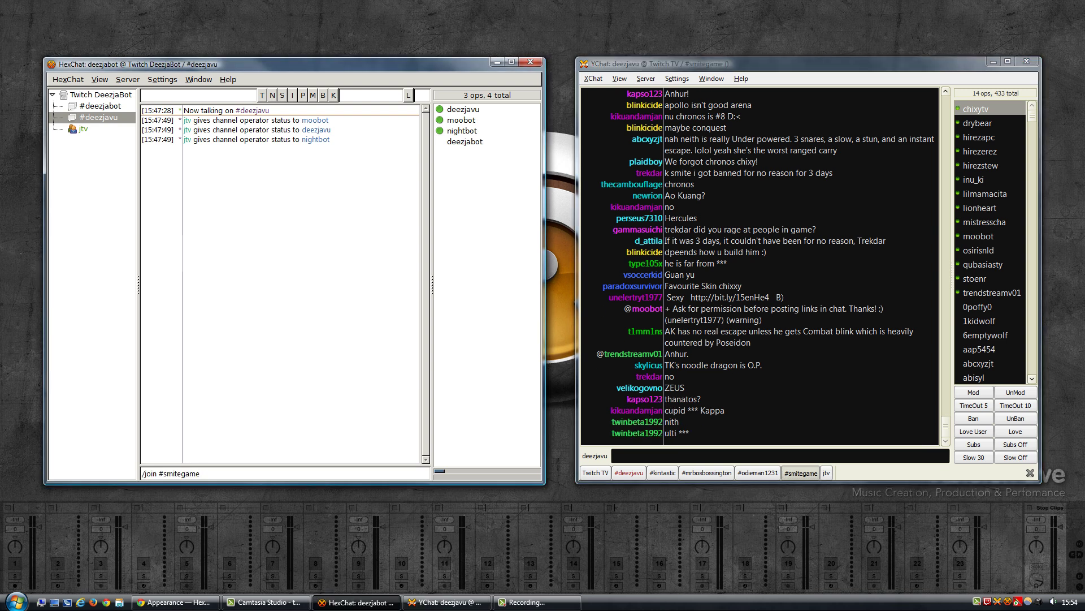
key("Return")
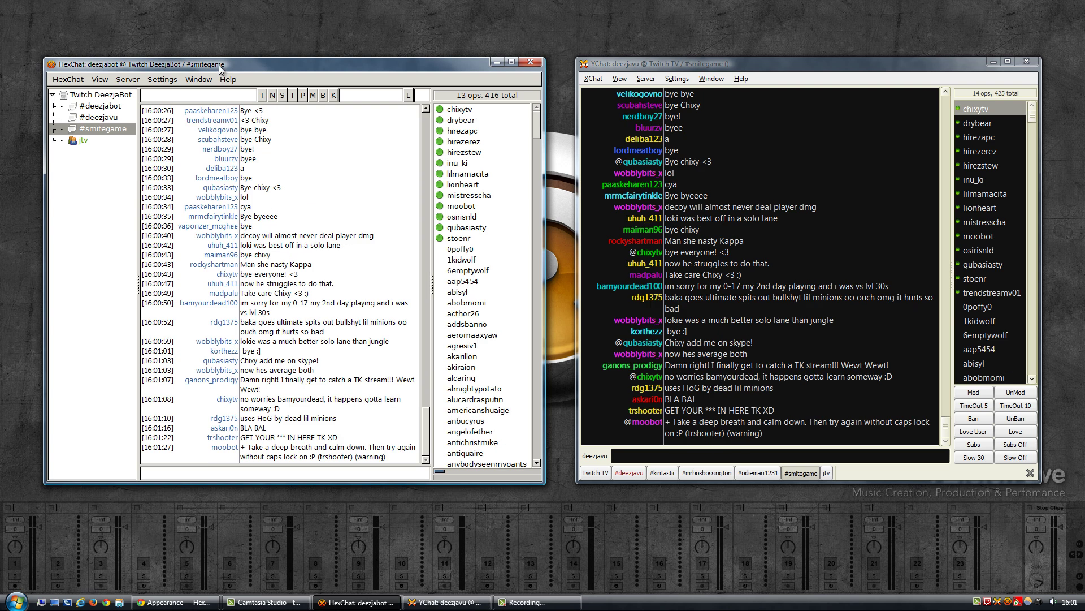
Hide HexChat's channel topic bar.
left_click(125, 84)
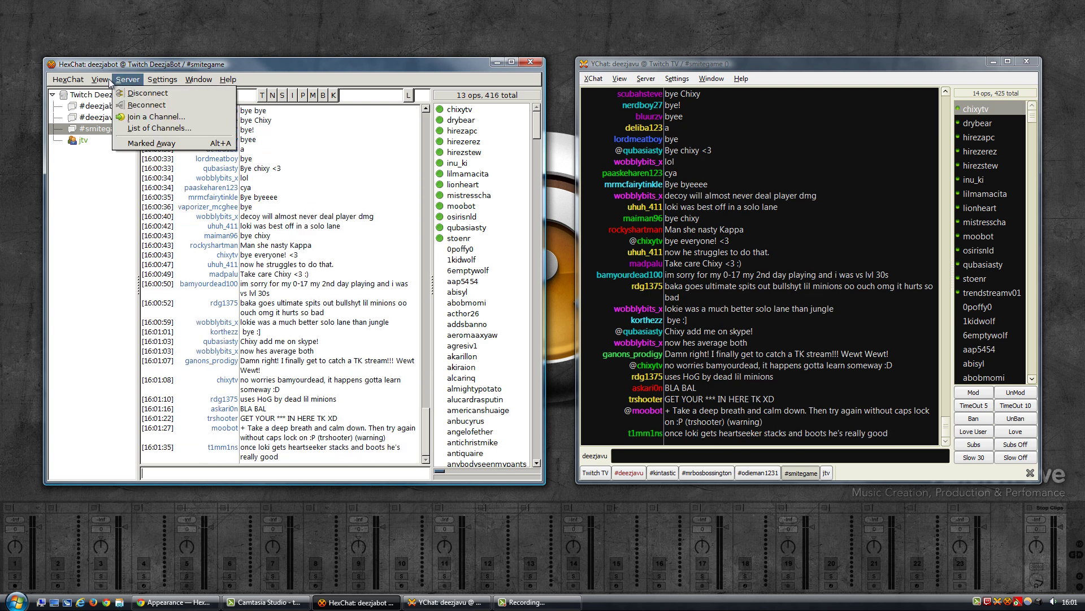
mouse_move(99, 79)
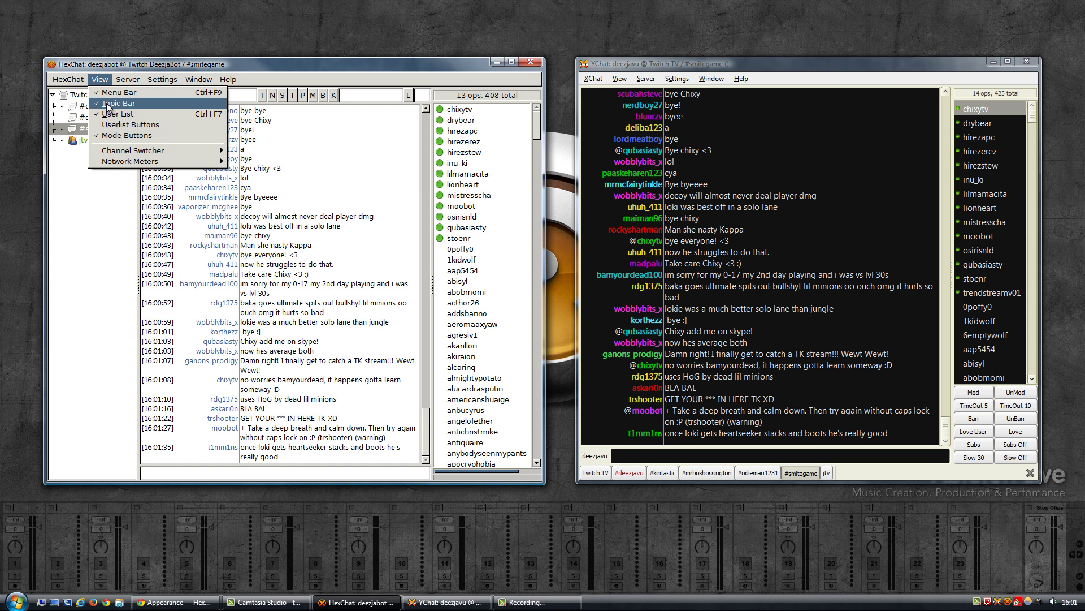
left_click(108, 105)
Switch the network meters off, then compare HexChat against YChat.
left_click(100, 79)
mouse_move(136, 151)
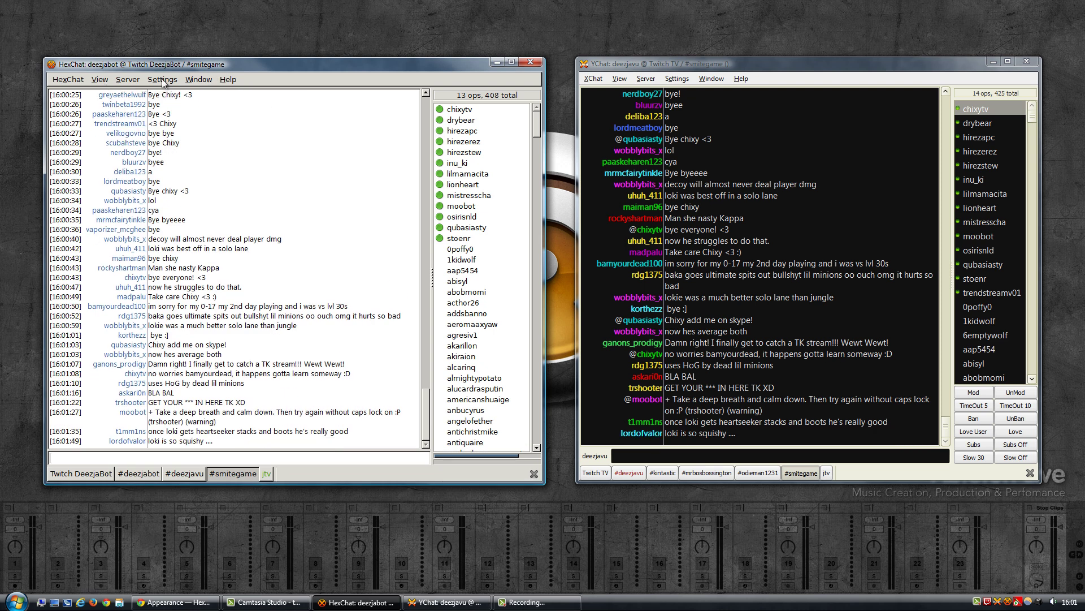
left_click(128, 79)
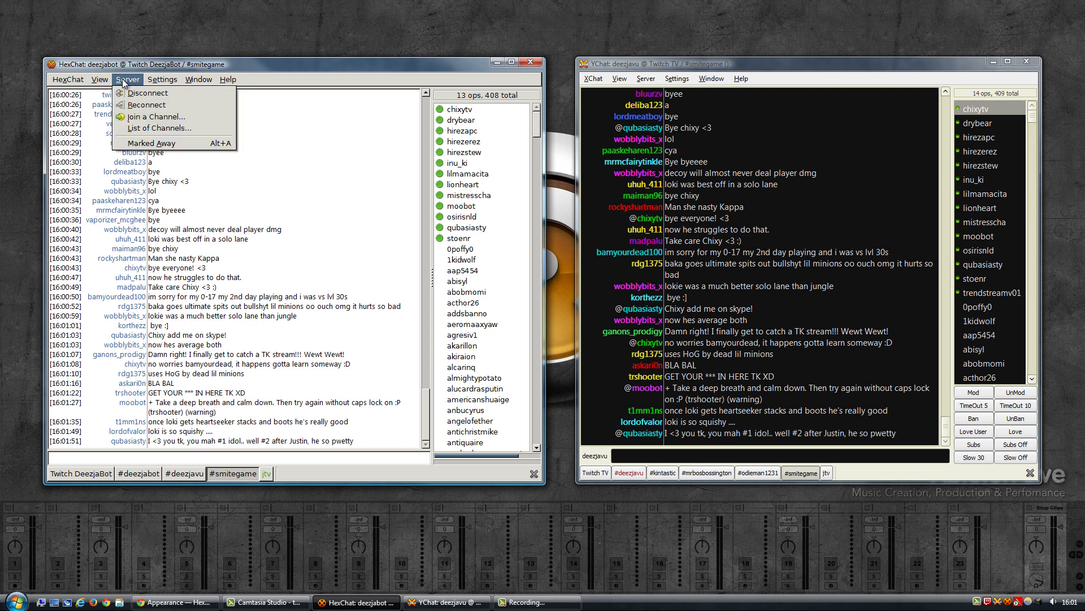
mouse_move(107, 164)
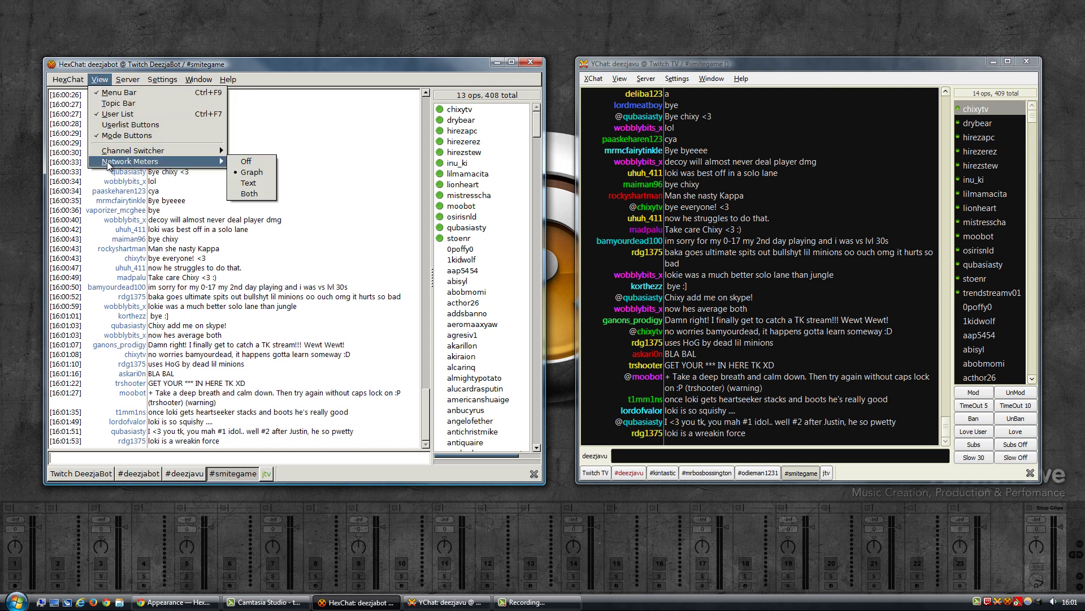
left_click(245, 162)
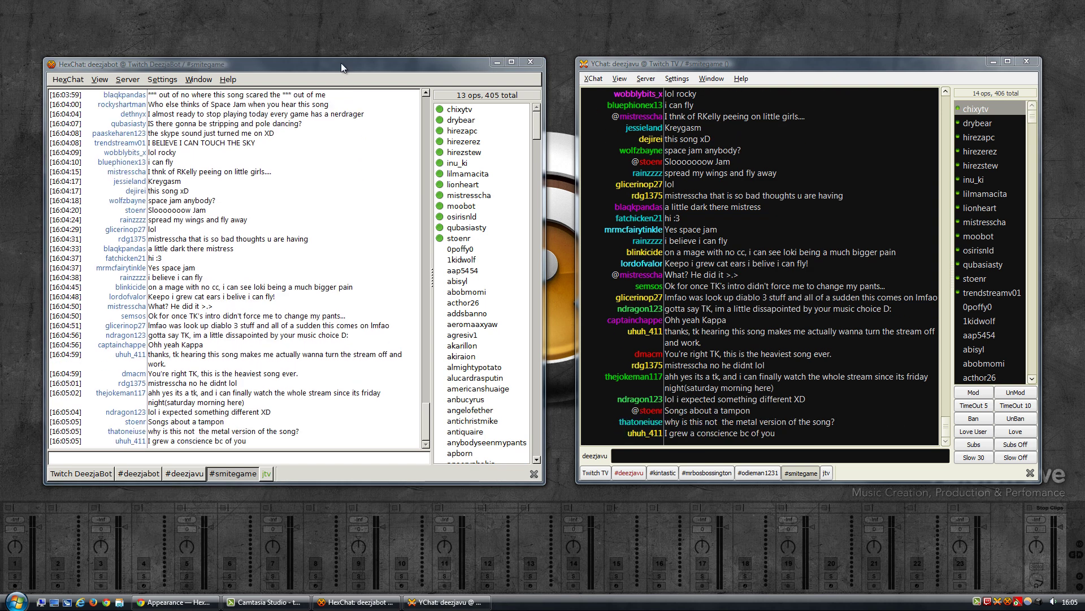
left_click(341, 62)
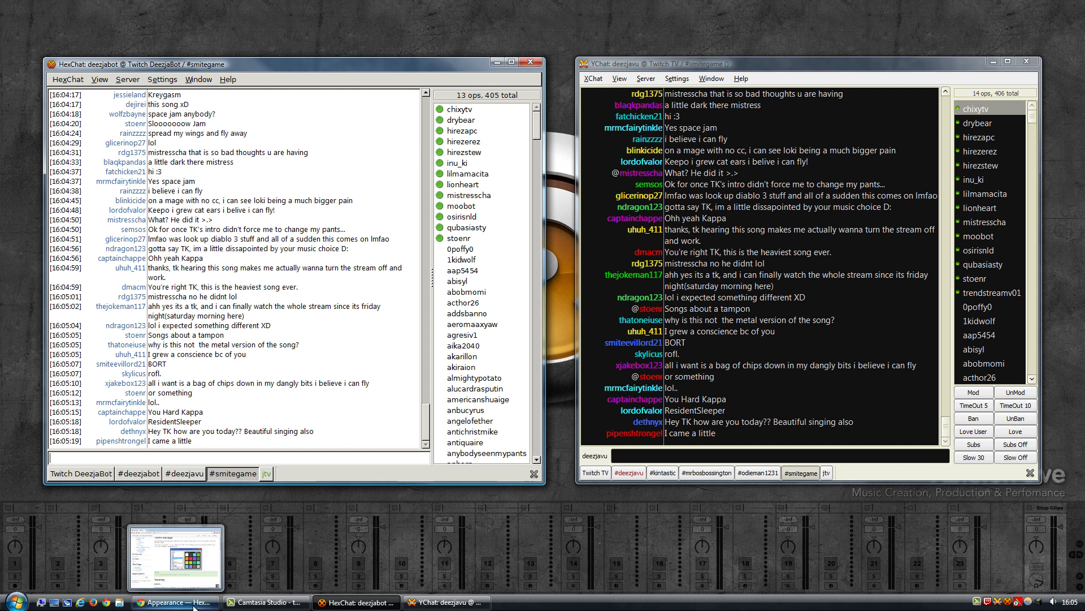
left_click(587, 104)
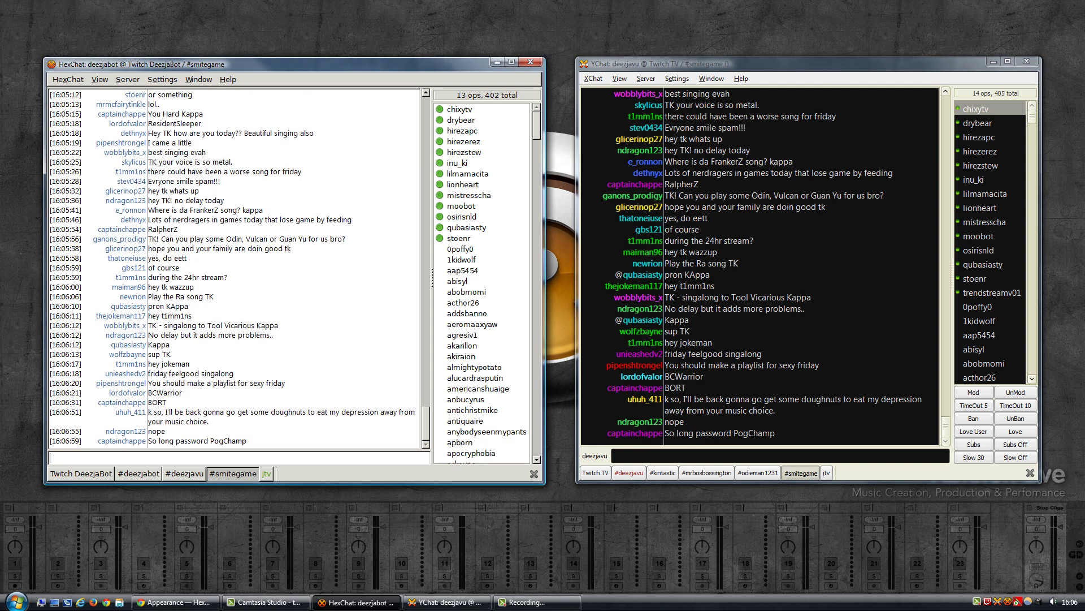
left_click(172, 602)
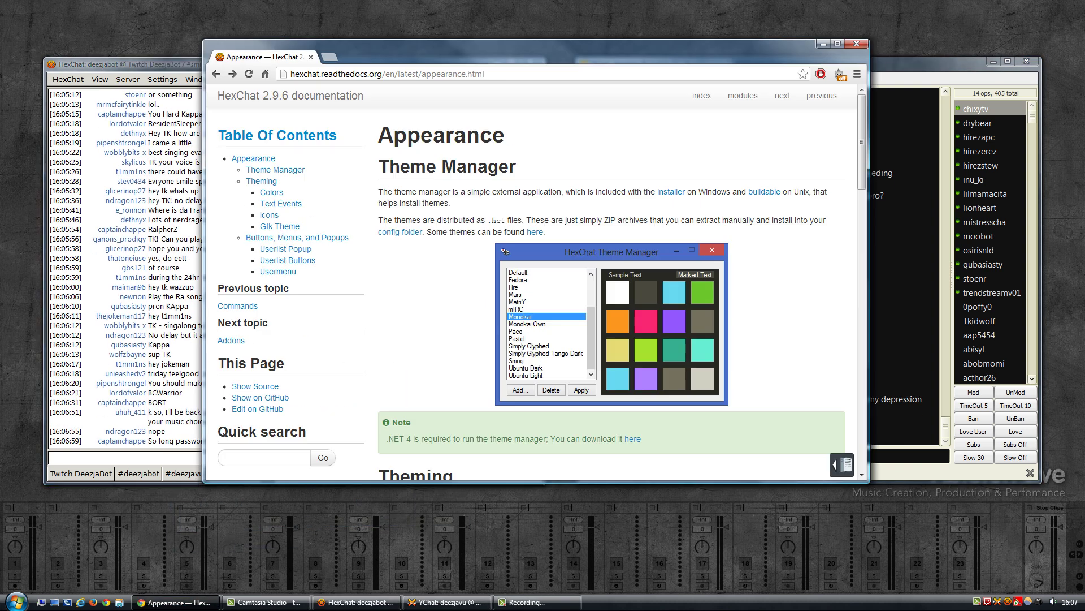
key("ctrl+l")
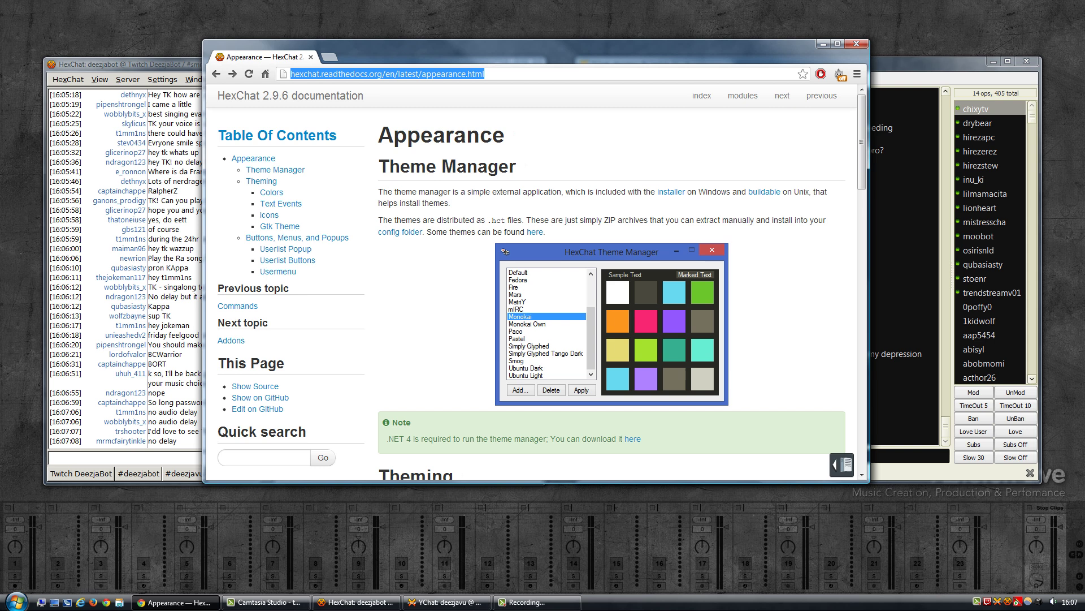
key("Escape")
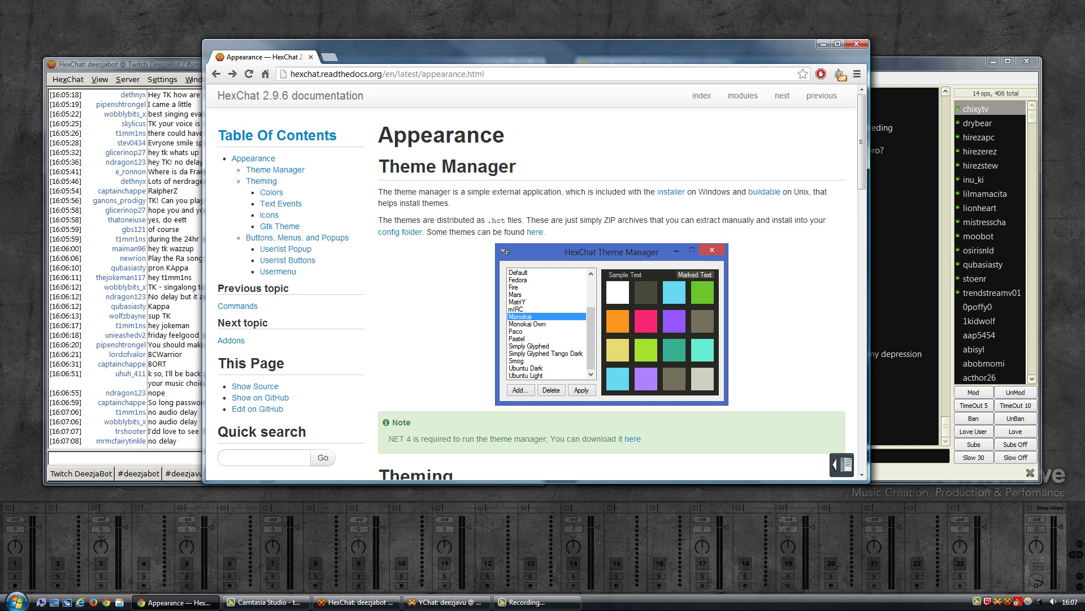
scroll(542, 294, "down", 6)
scroll(541, 293, "up", 4)
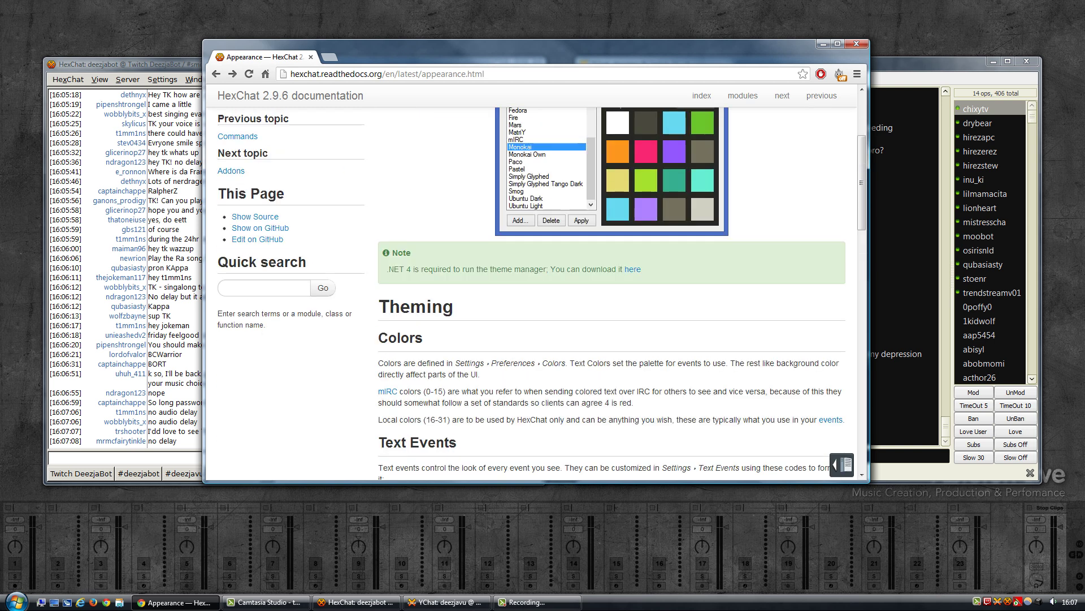
scroll(783, 100, "up", 3)
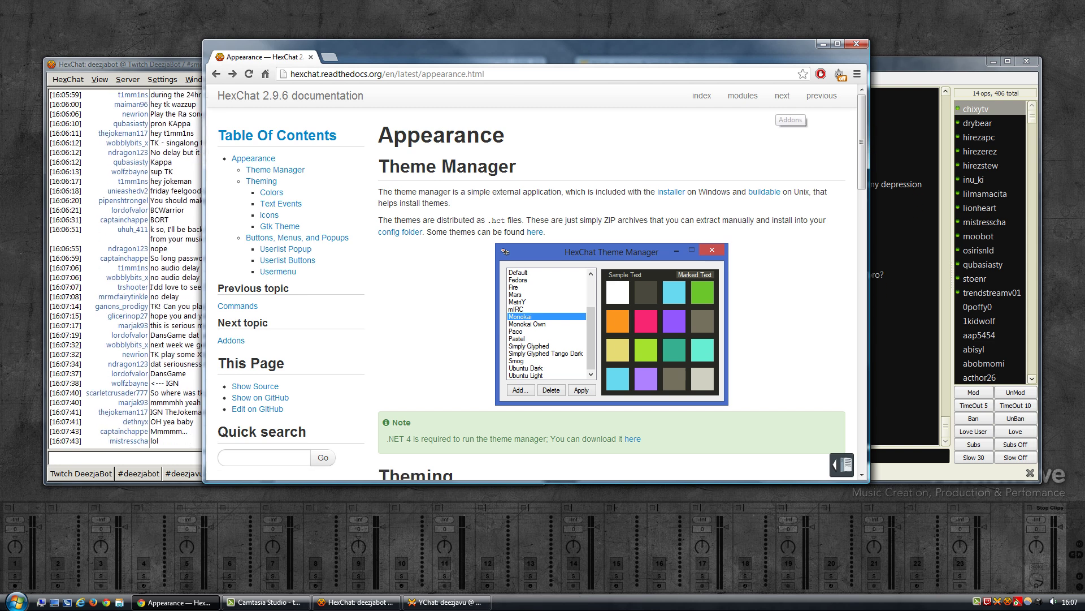
left_click(823, 43)
Open Preferences and set the main font to Segoe UI 11.
left_click(147, 80)
left_click(167, 94)
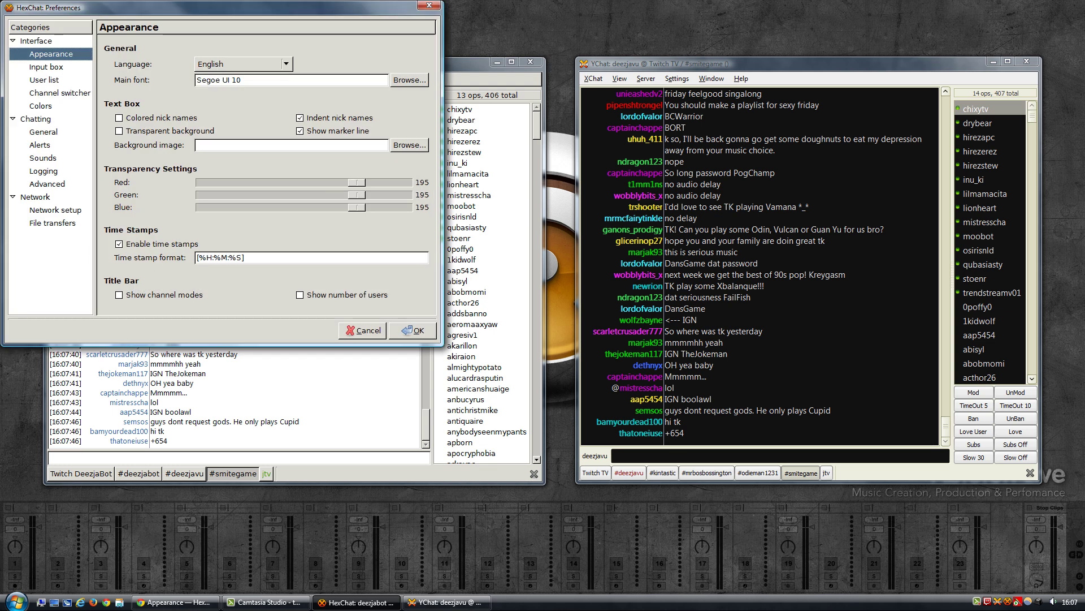
left_click_drag(226, 7, 432, 100)
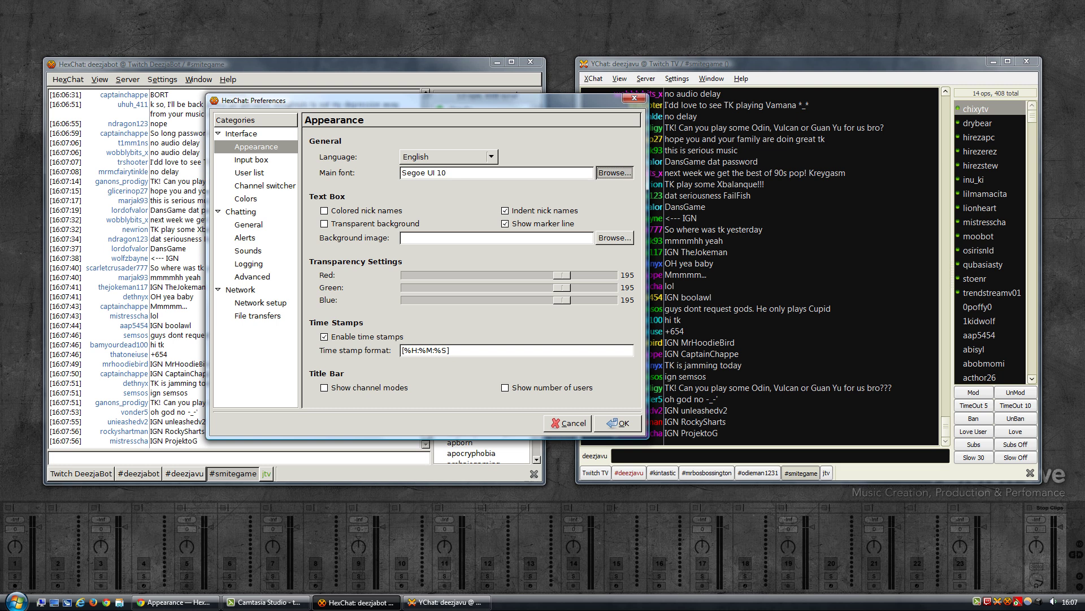
left_click(615, 172)
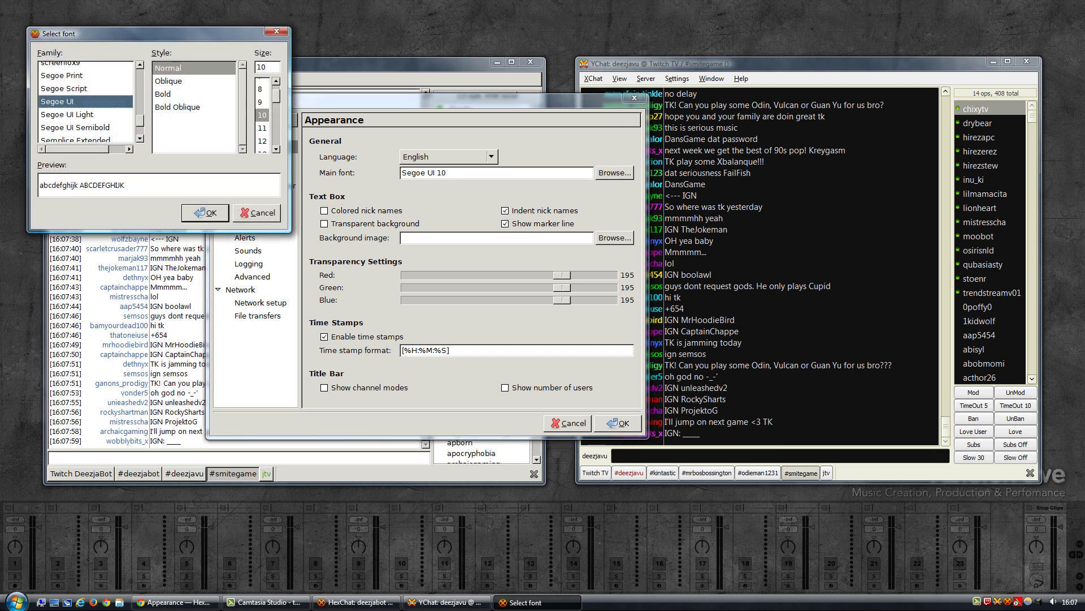
left_click(262, 128)
left_click(204, 212)
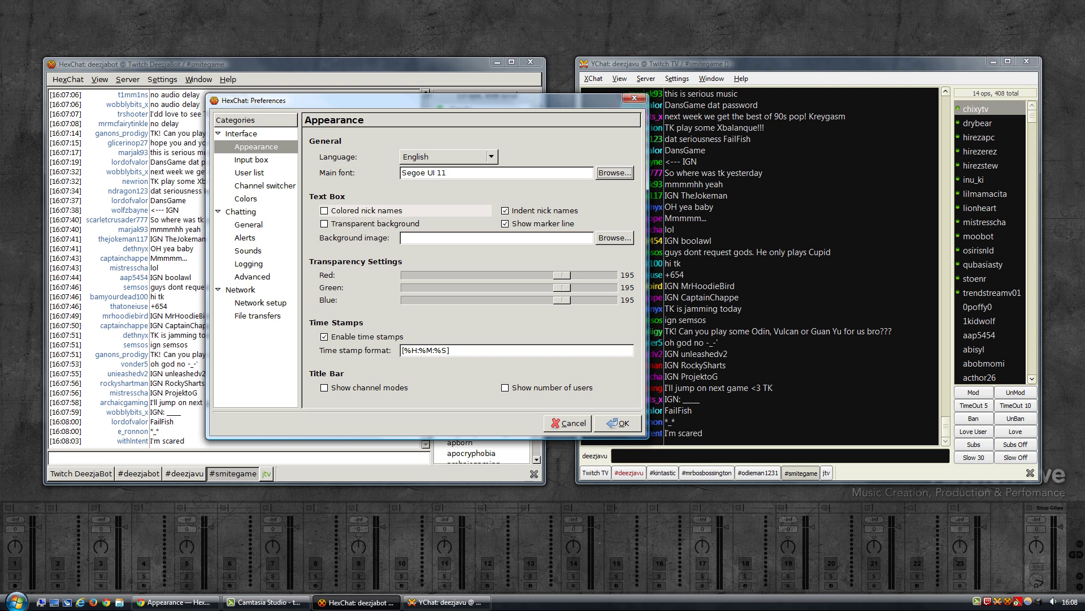
Turn on coloured nick names and turn off chat time stamps.
left_click(367, 210)
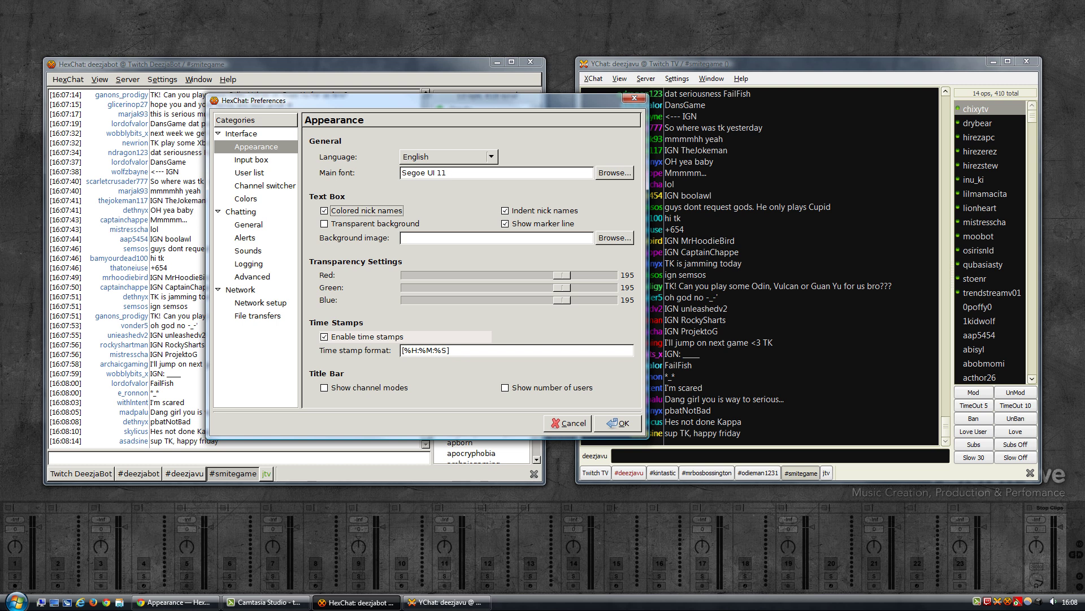
left_click(350, 336)
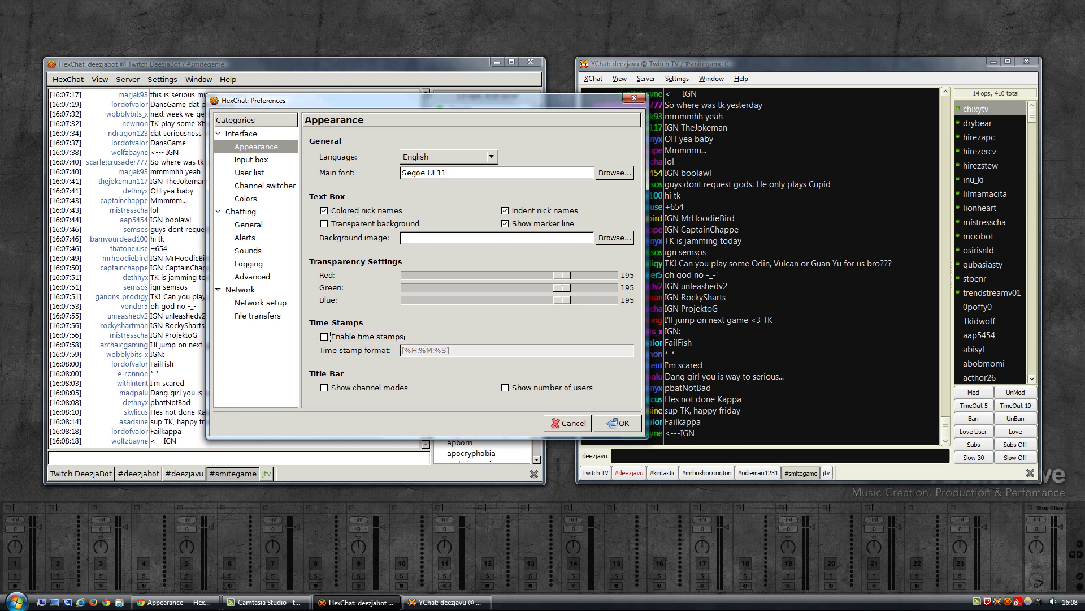
left_click(251, 159)
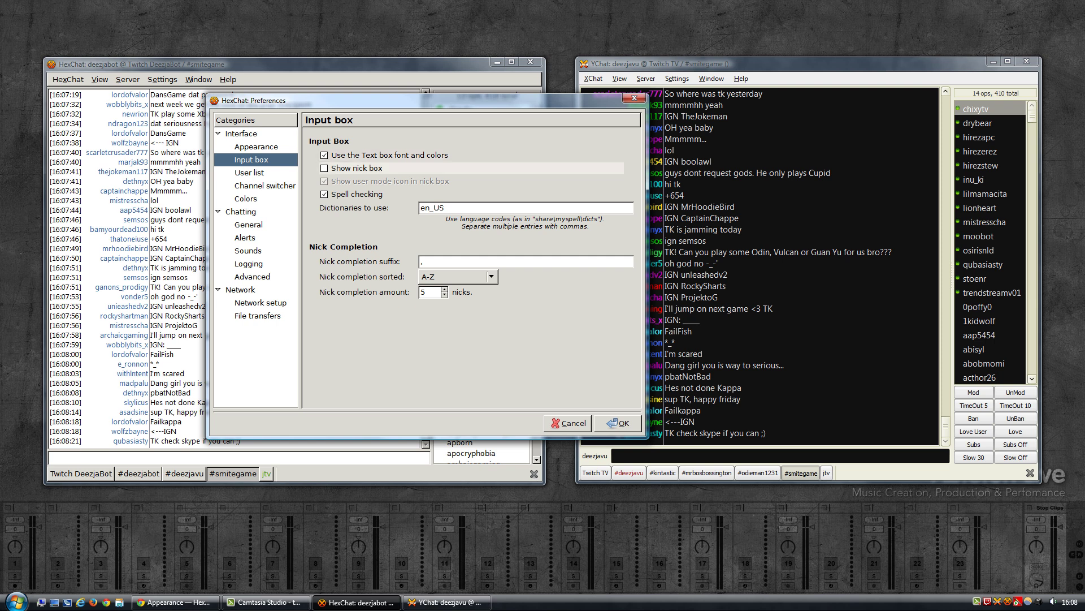
Check 'Use the Text box font and colors' under User list, then go to Colors.
left_click(249, 173)
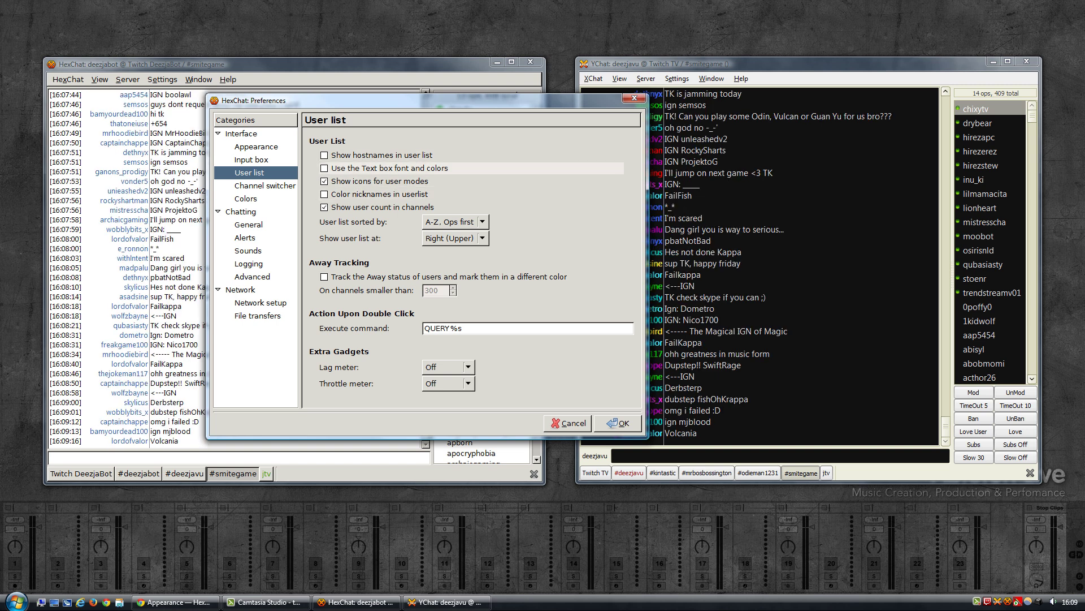
left_click(324, 168)
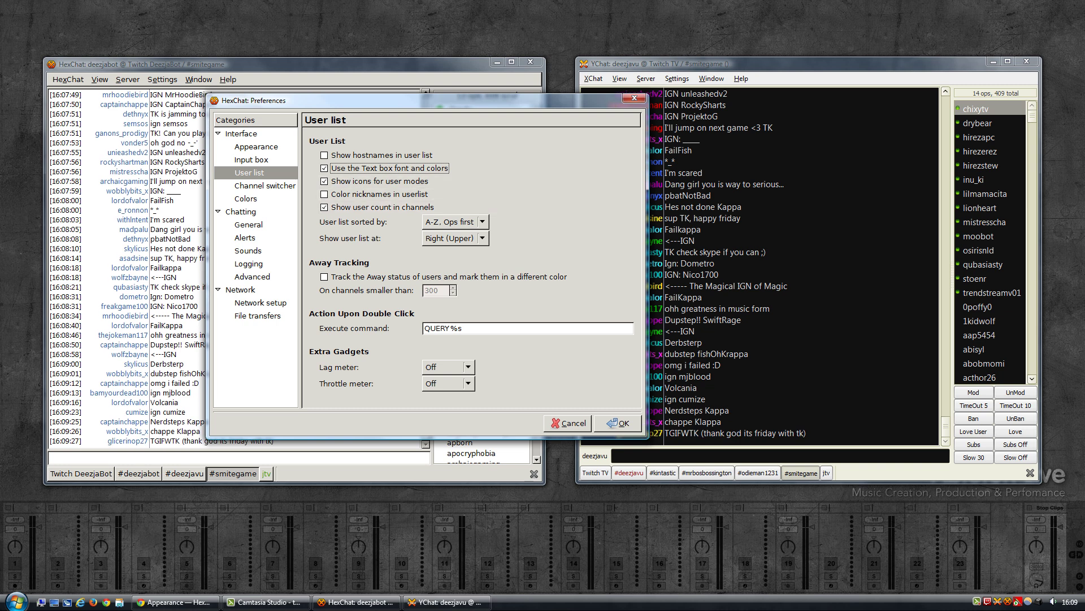
left_click(265, 186)
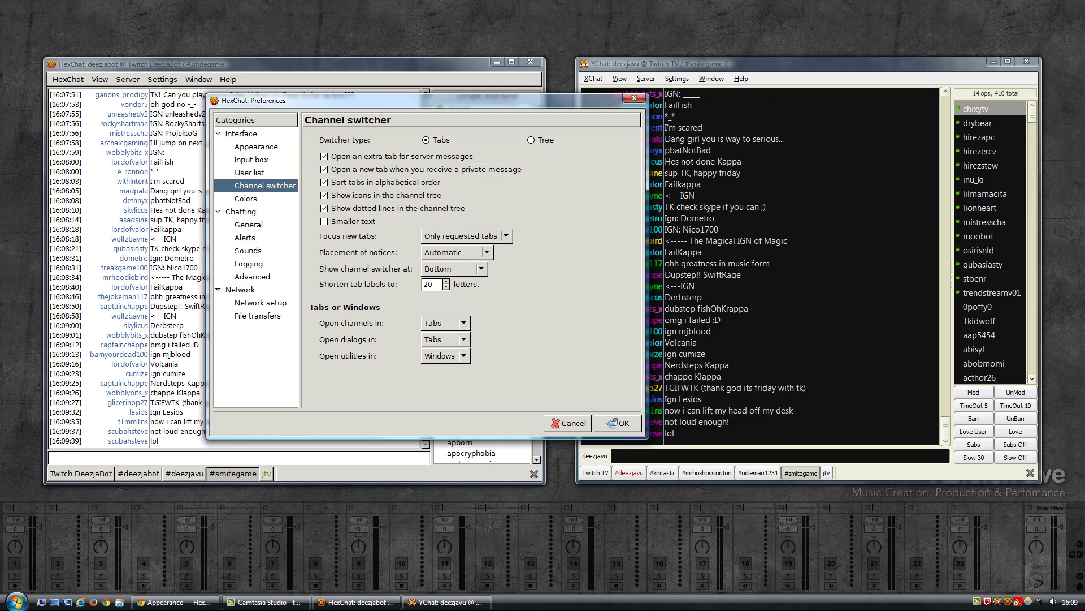
left_click(246, 199)
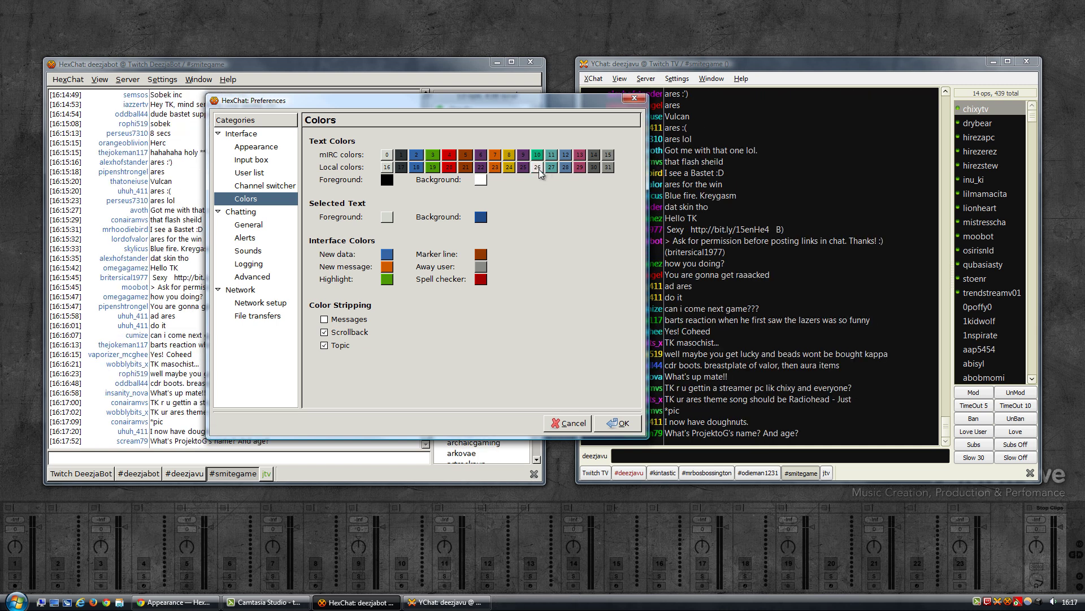
Change local colour 27 to #598986 in the colour picker and confirm.
left_click(552, 167)
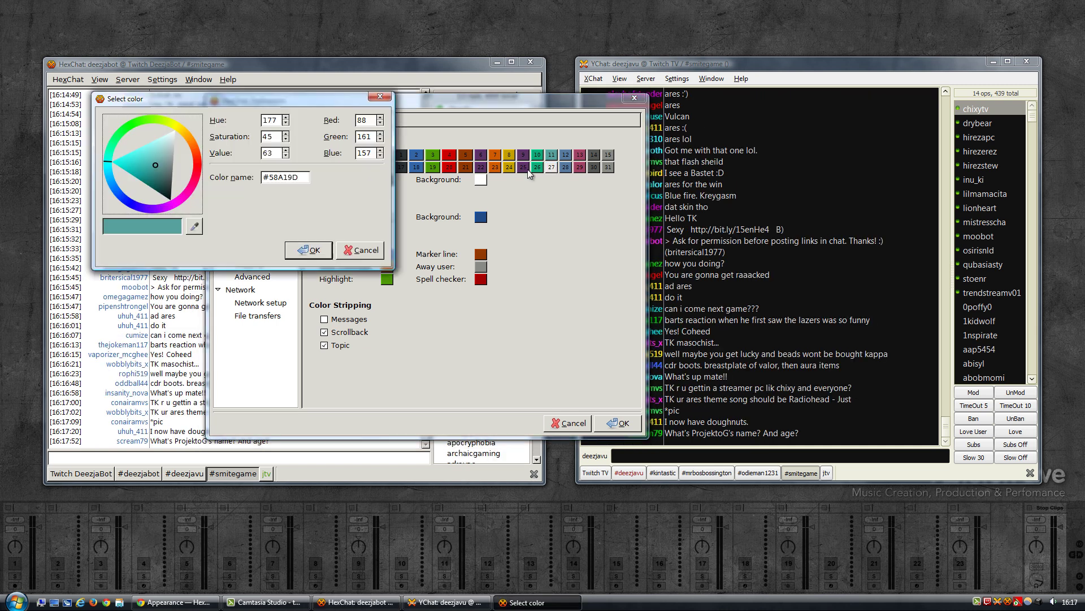
left_click_drag(311, 102, 405, 161)
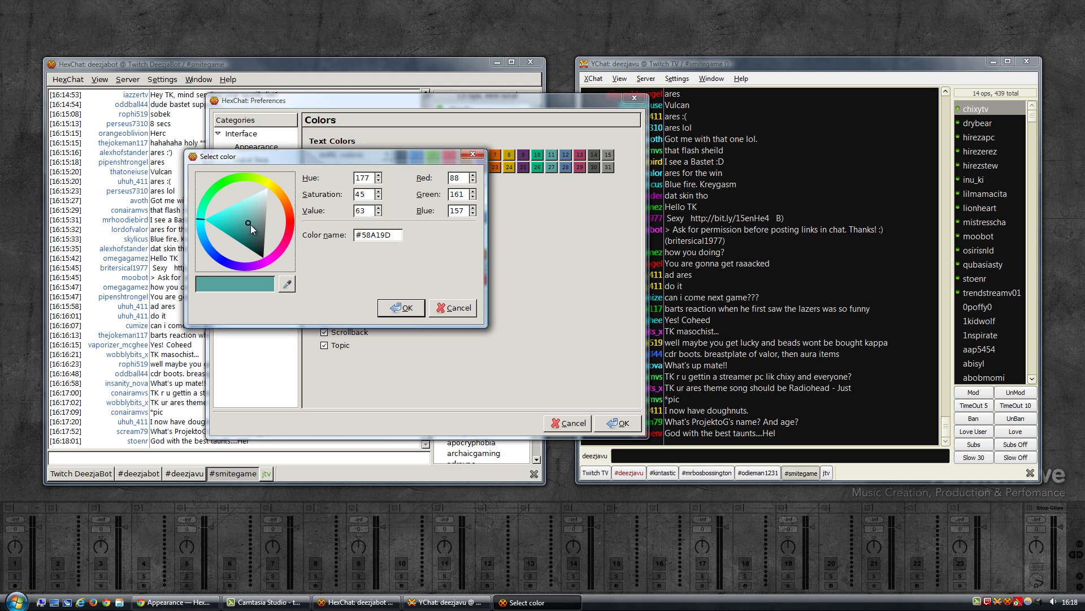
left_click_drag(248, 220, 256, 230)
left_click(401, 307)
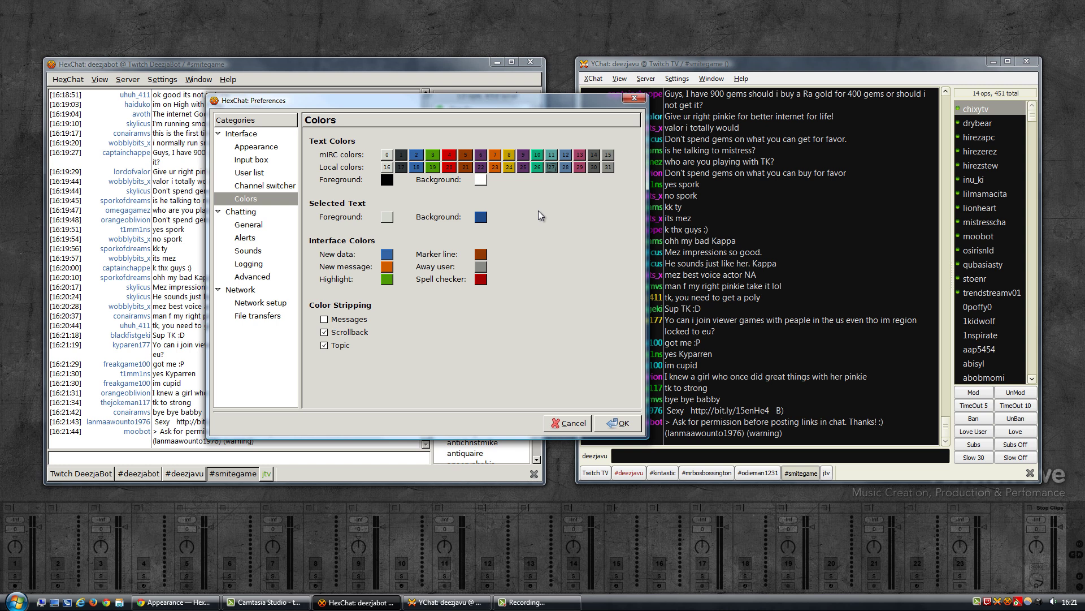
Save the preferences, dismiss the restart notice, and narrow the nick name column.
left_click(617, 423)
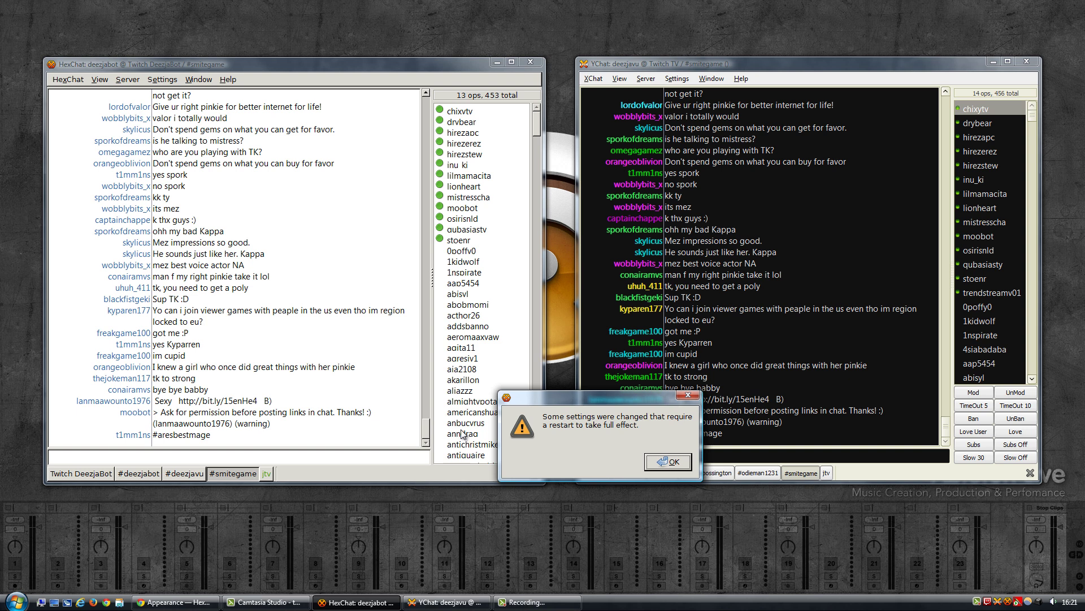
left_click_drag(575, 396, 532, 217)
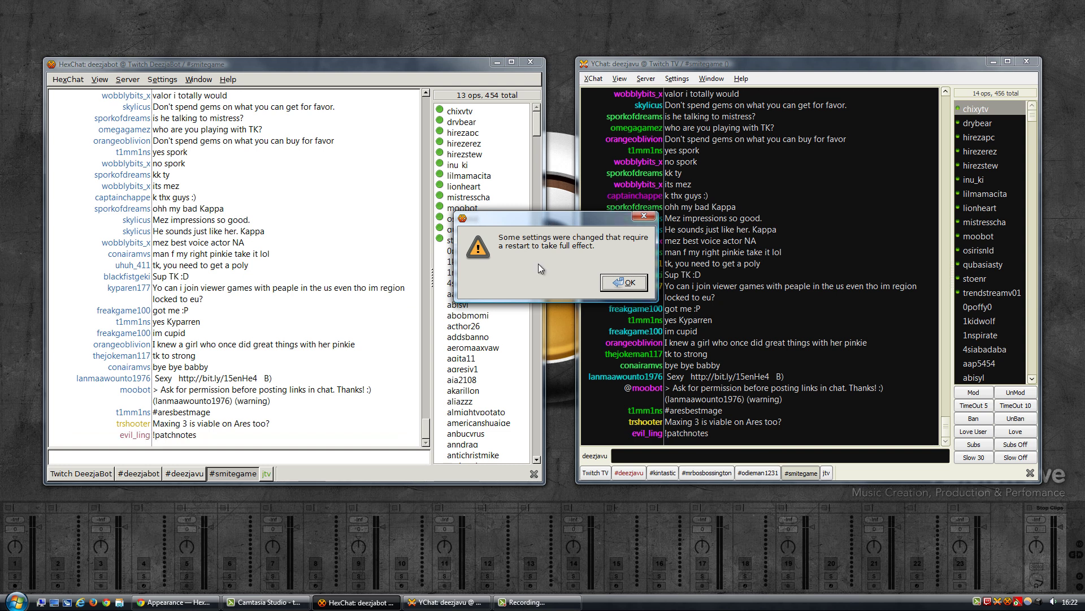
left_click(616, 283)
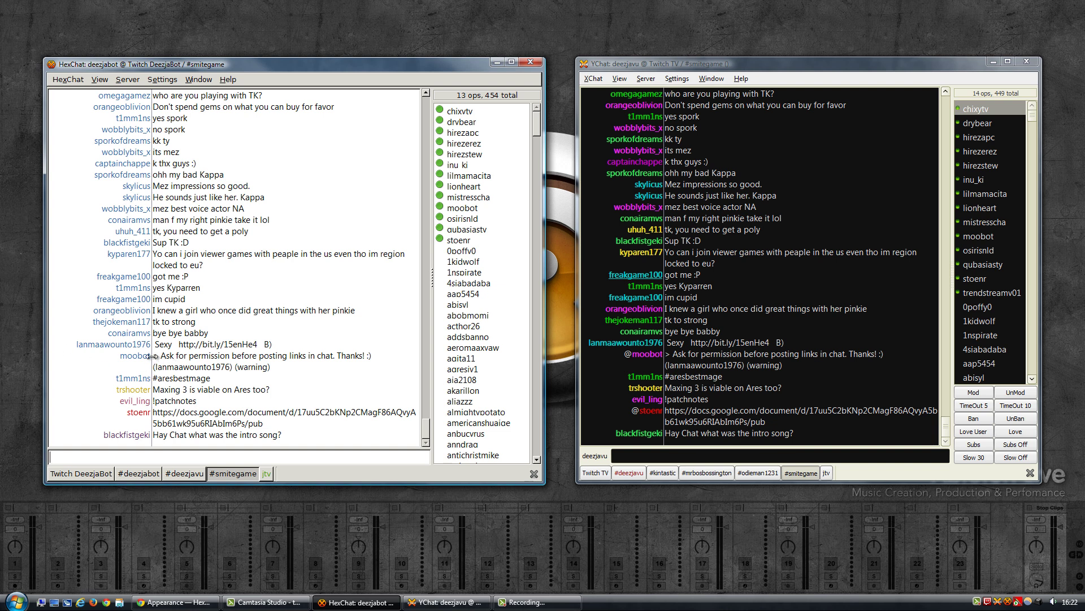
left_click_drag(151, 355, 134, 356)
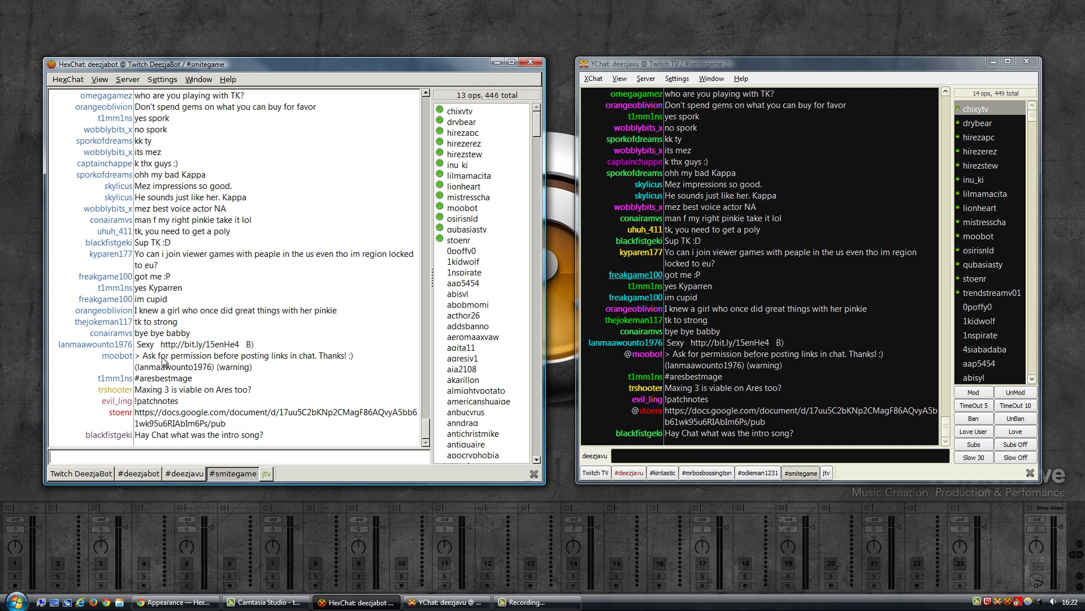